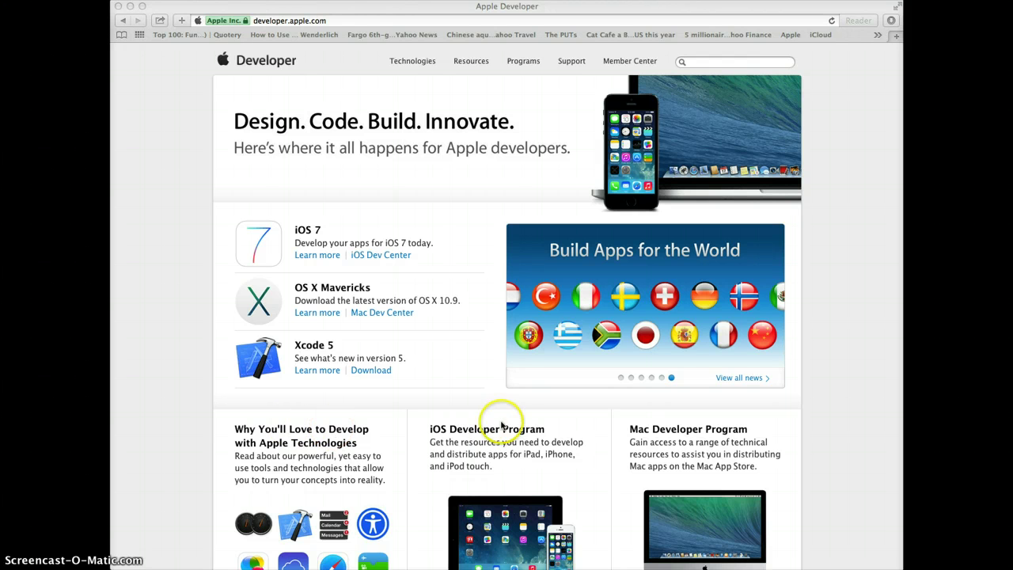
Go to the iOS Developer Program page and start its $99/year Enroll Now enrollment.
scroll(488, 451, "down", 3)
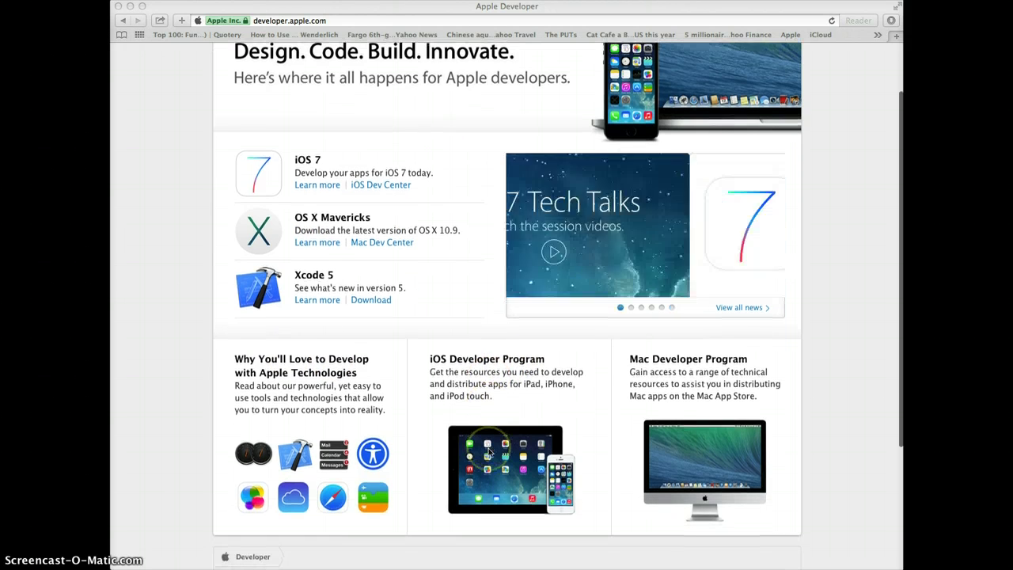
left_click(490, 358)
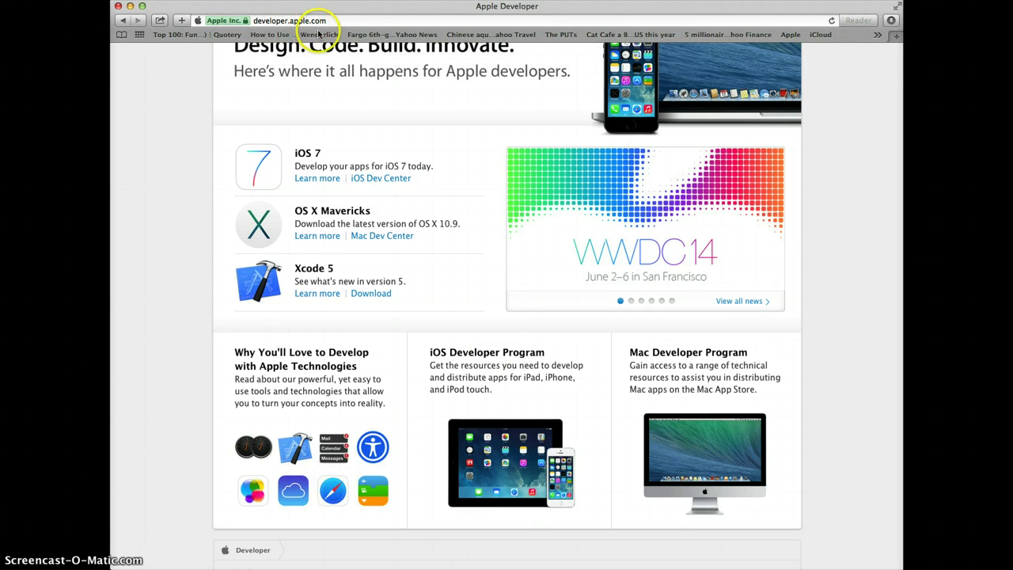
scroll(425, 283, "up", 3)
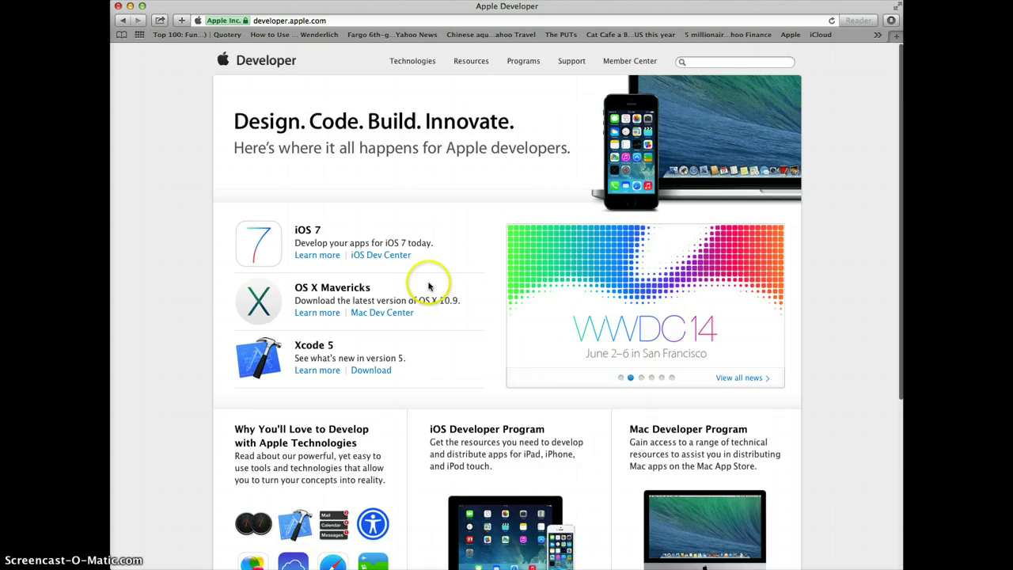
scroll(430, 286, "down", 3)
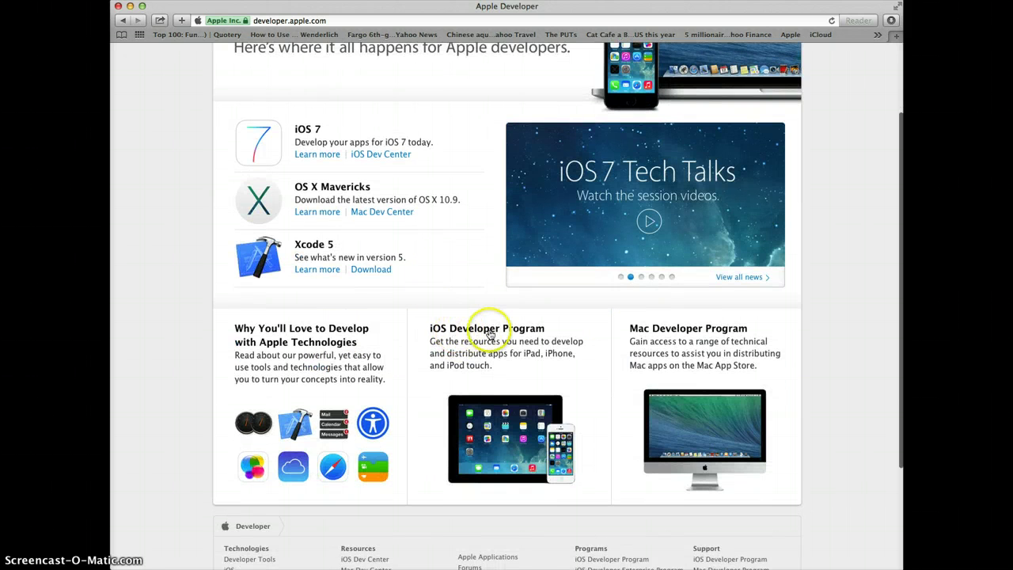
left_click(514, 330)
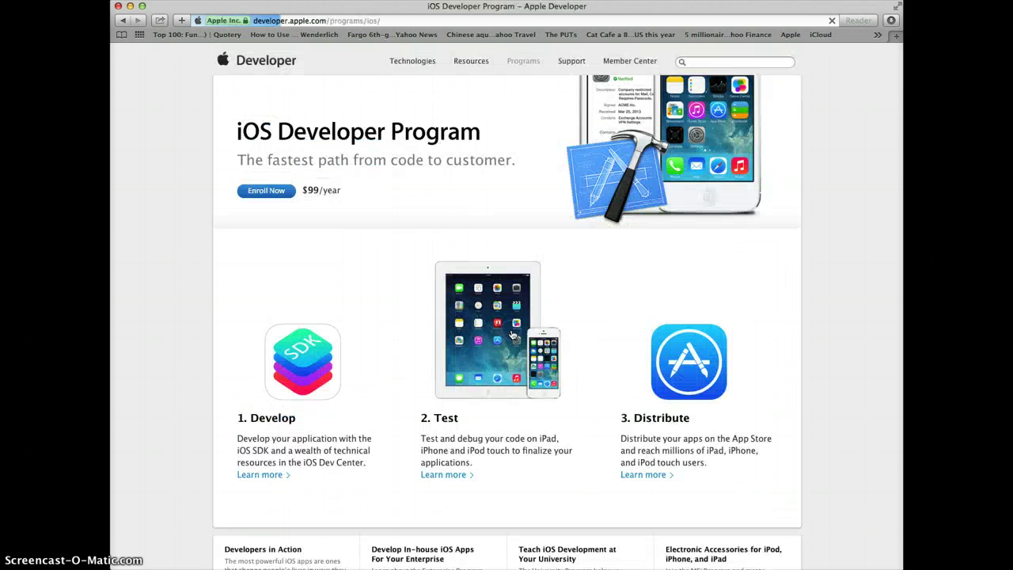
left_click(274, 197)
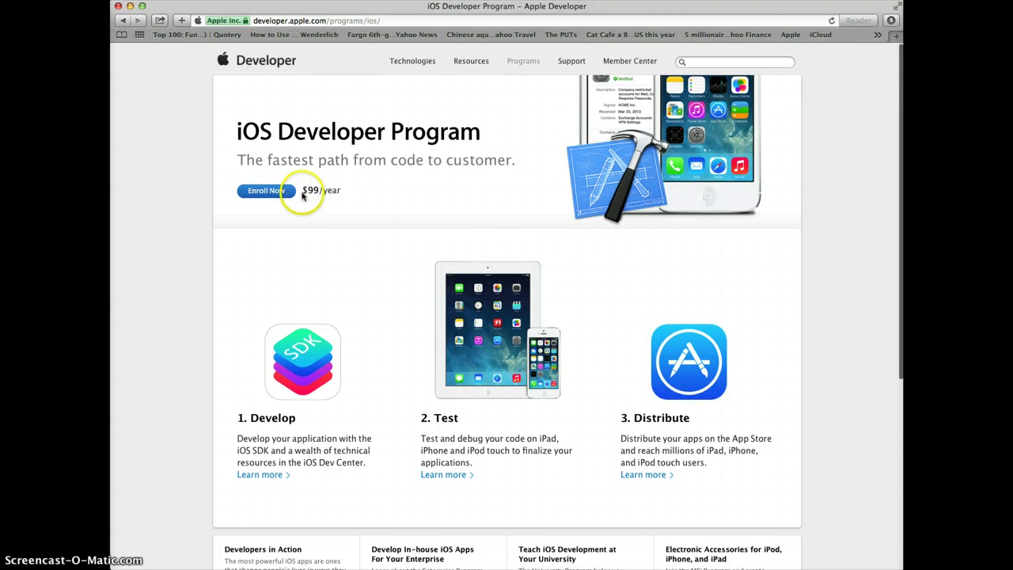
left_click(271, 193)
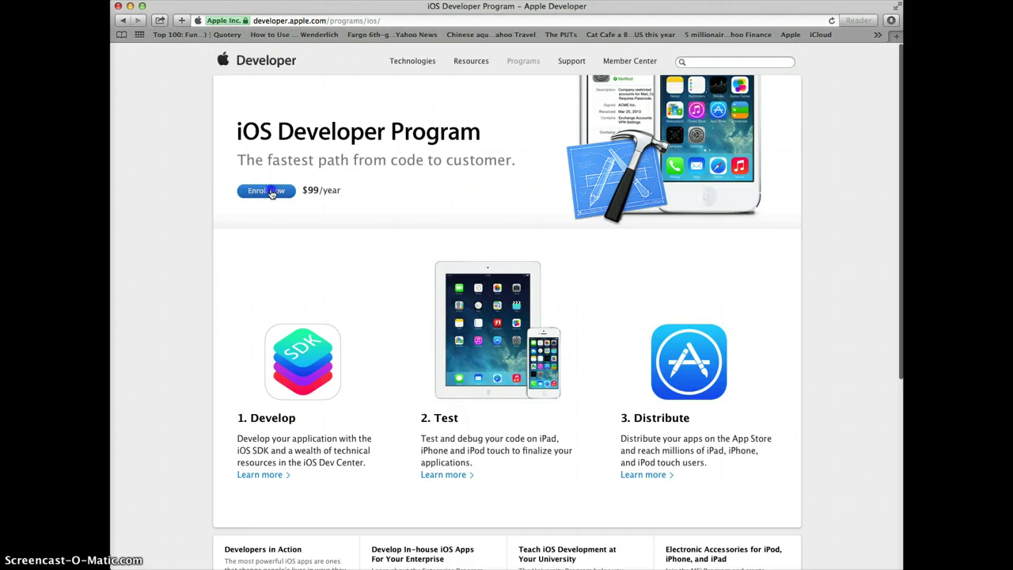
Review the enrollment steps, including the legal entity and D-U-N-S requirement, then continue to sign-in.
scroll(446, 398, "down", 2)
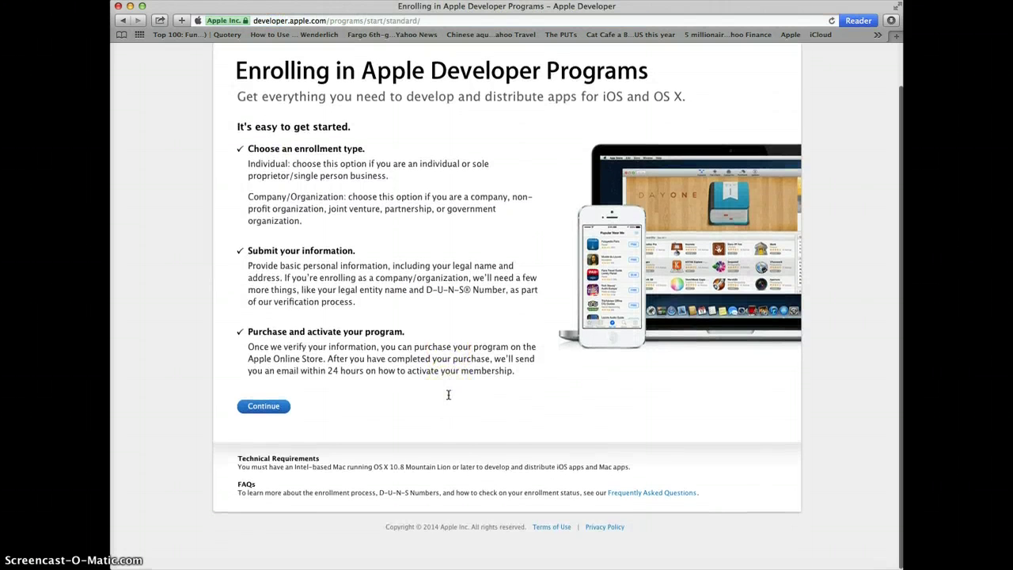
scroll(448, 394, "up", 1)
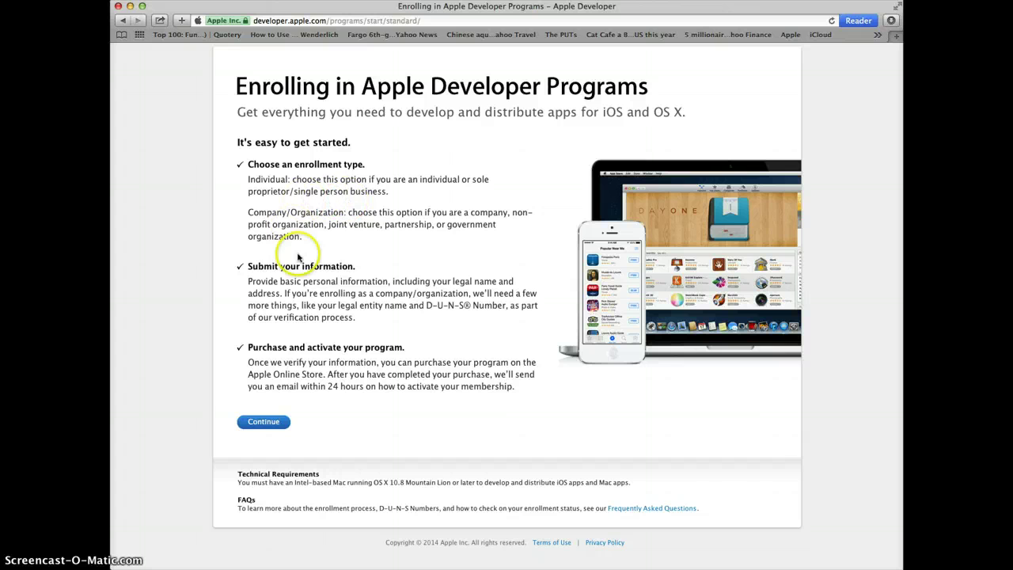
left_click(316, 214)
left_click(427, 212)
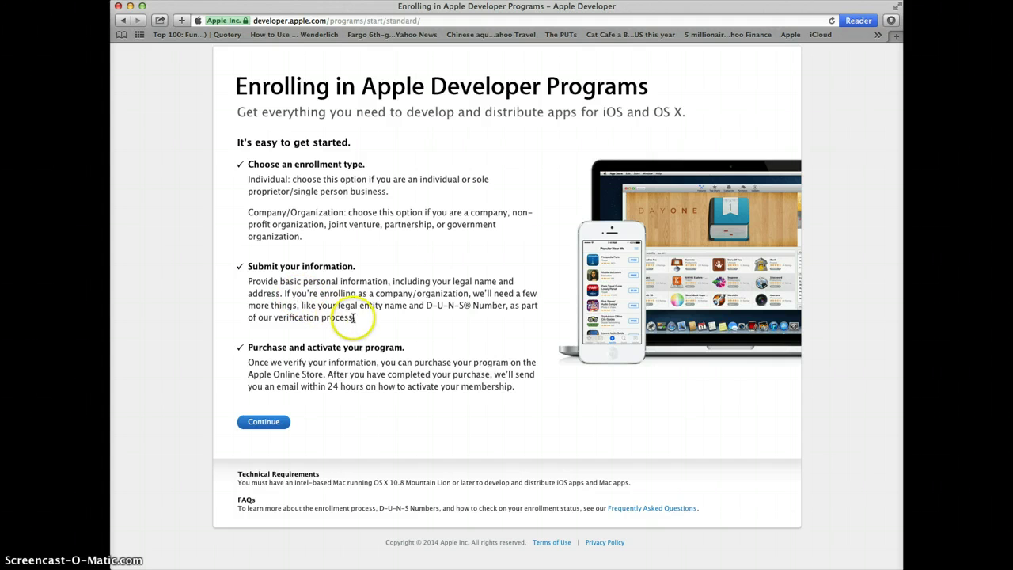
left_click_drag(354, 318, 245, 273)
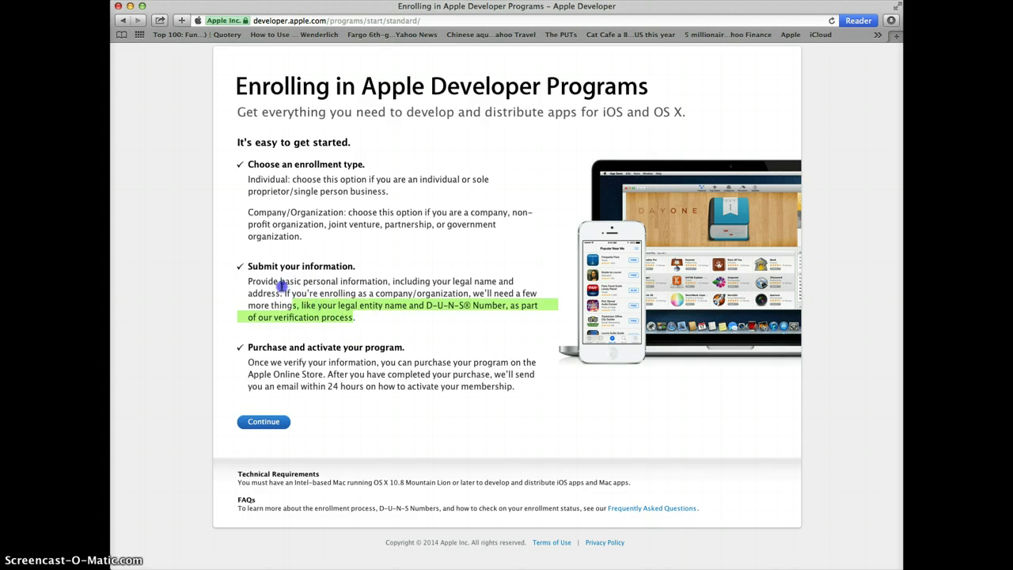
left_click(337, 310)
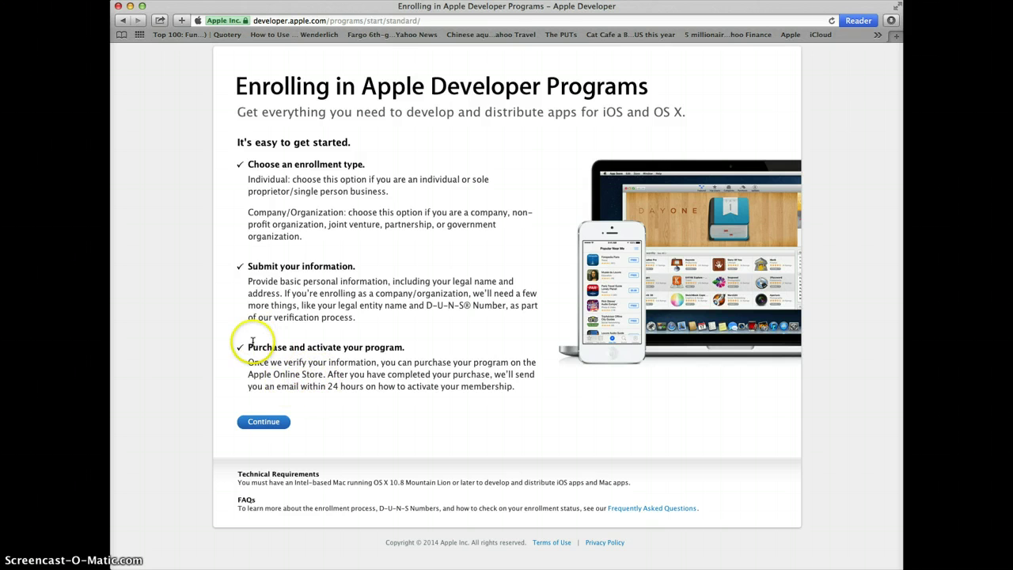
left_click(269, 422)
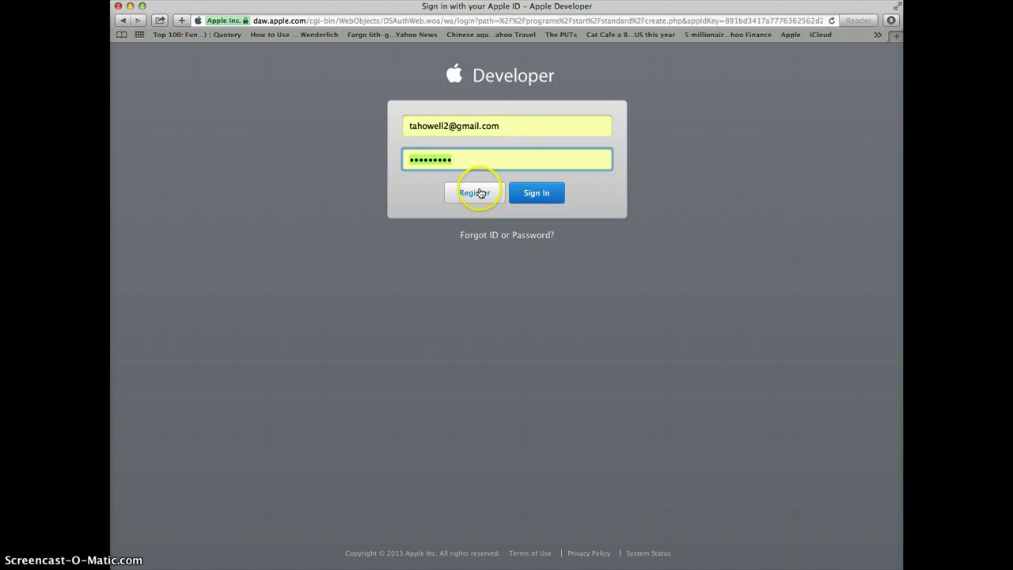
Choose Register rather than signing in with an existing Apple ID.
left_click(477, 196)
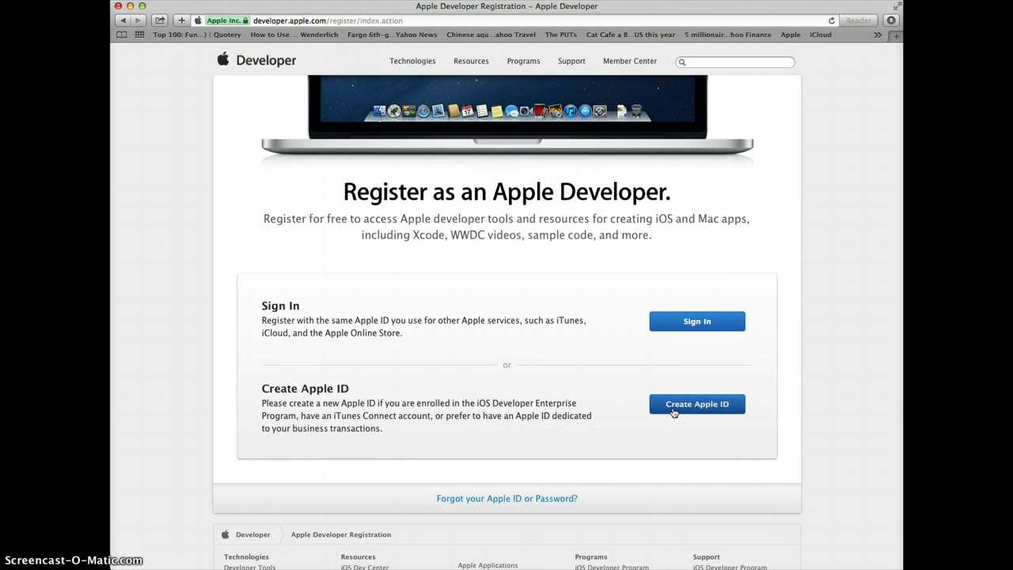
left_click_drag(672, 412, 515, 406)
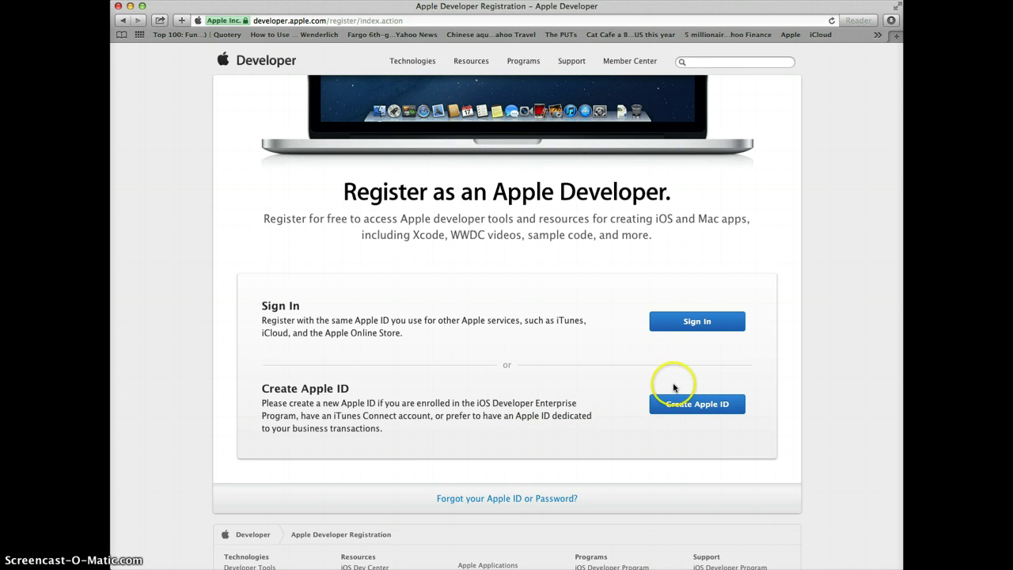
Enter the account name, the Apple ID email and a password, then confirm the password.
left_click(690, 405)
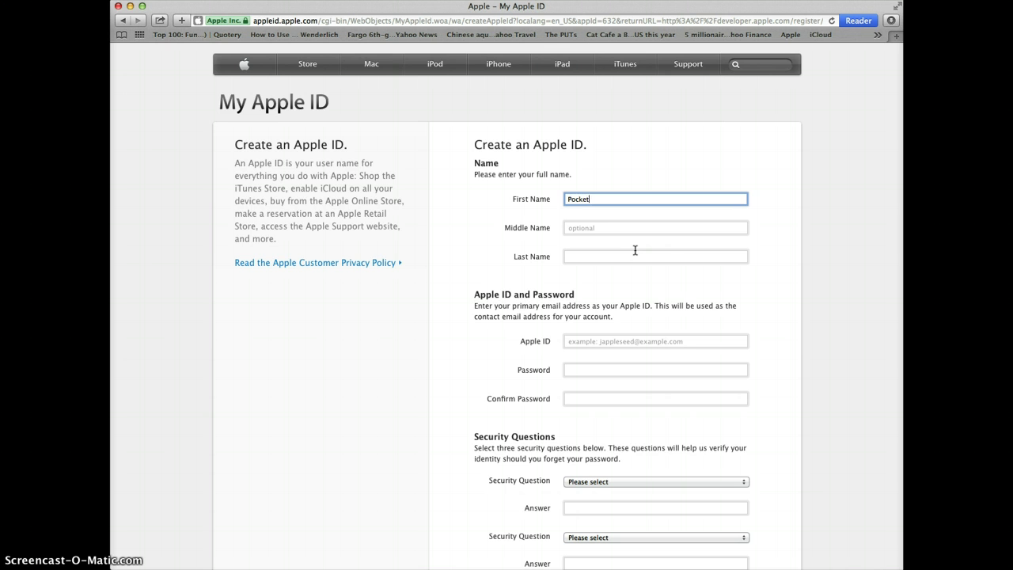
key("Tab")
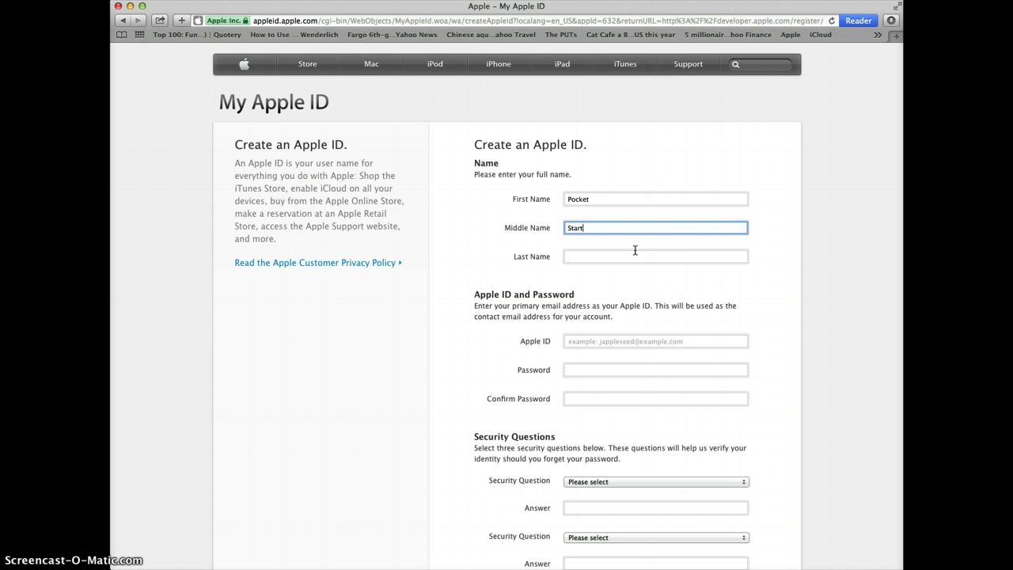
key("Tab")
key("Tab")
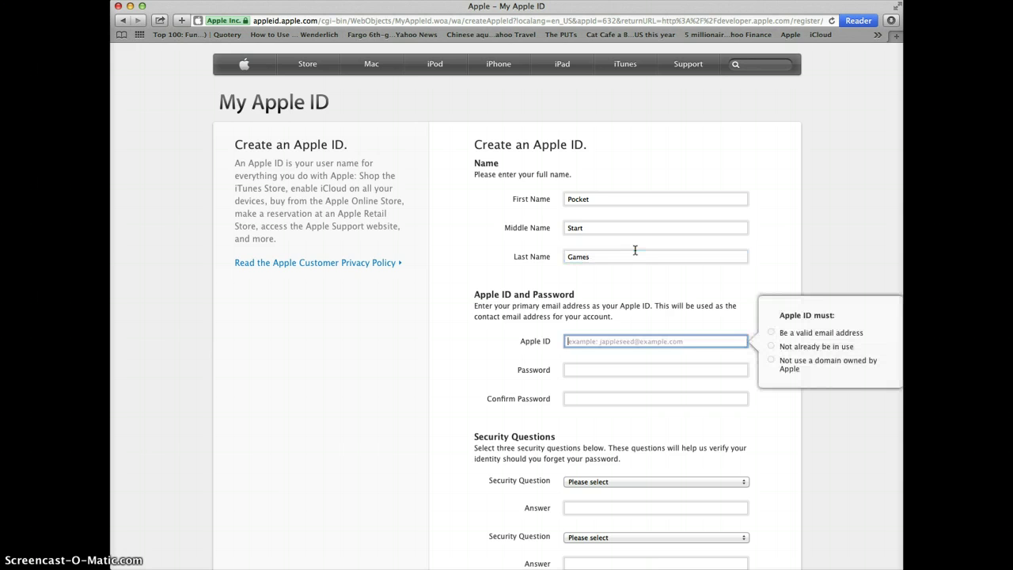
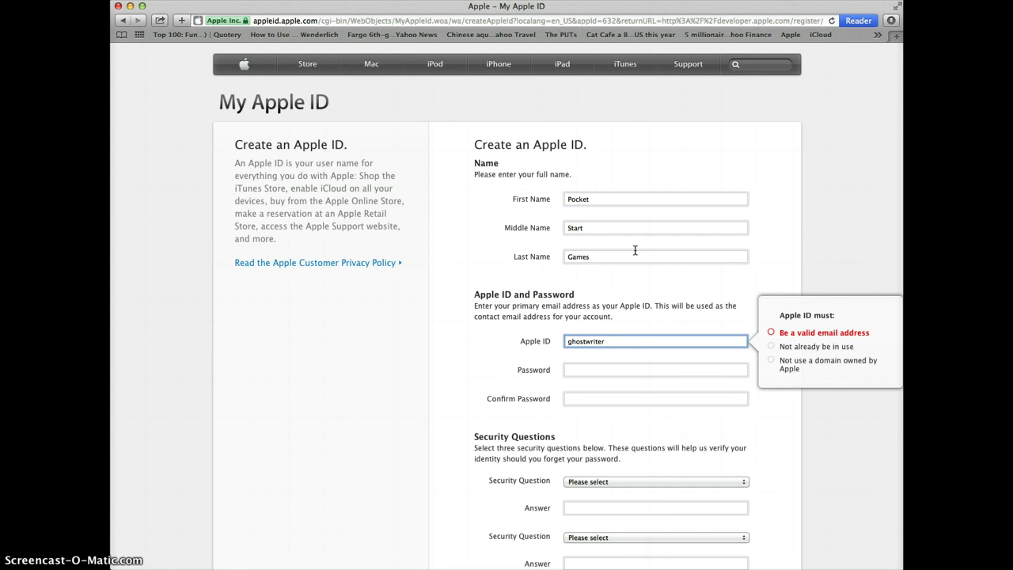
key("Tab")
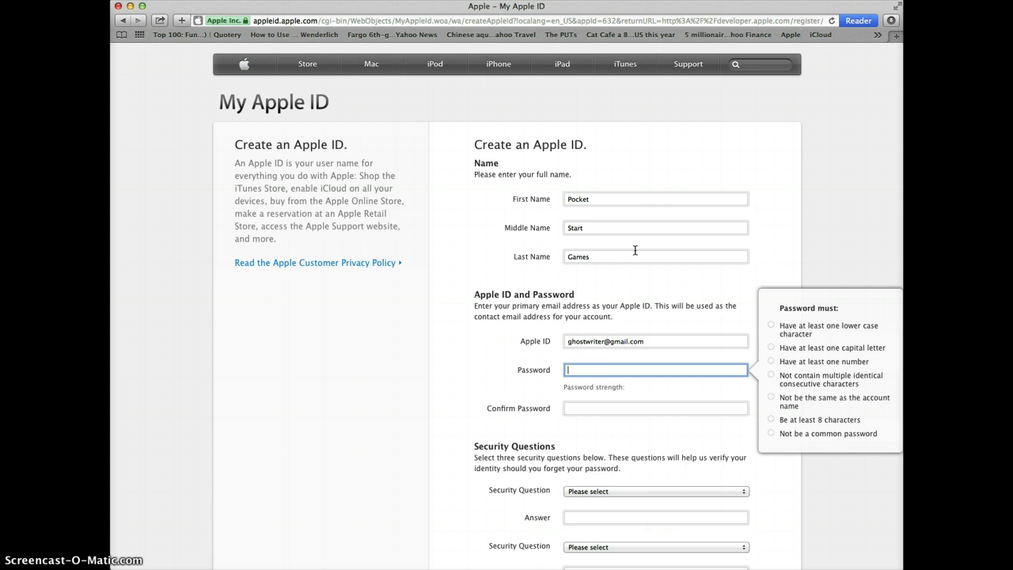
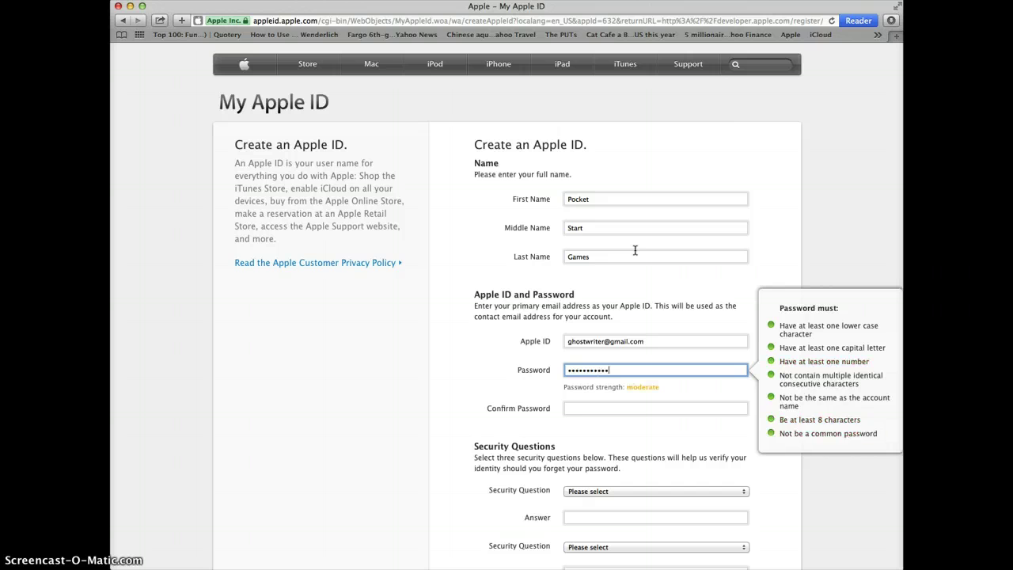
key("Tab")
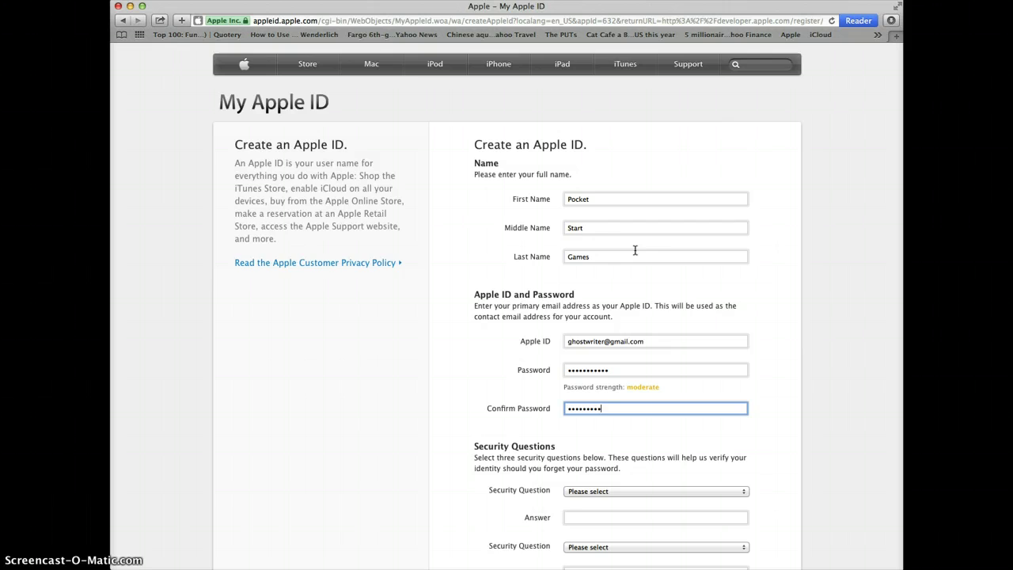
scroll(635, 250, "down", 5)
left_click(633, 313)
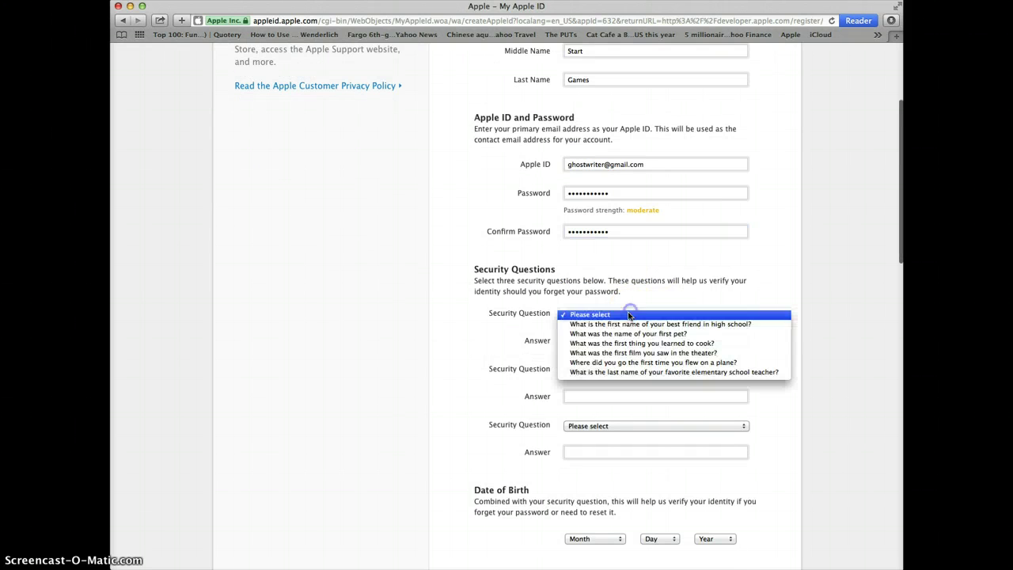
left_click(665, 334)
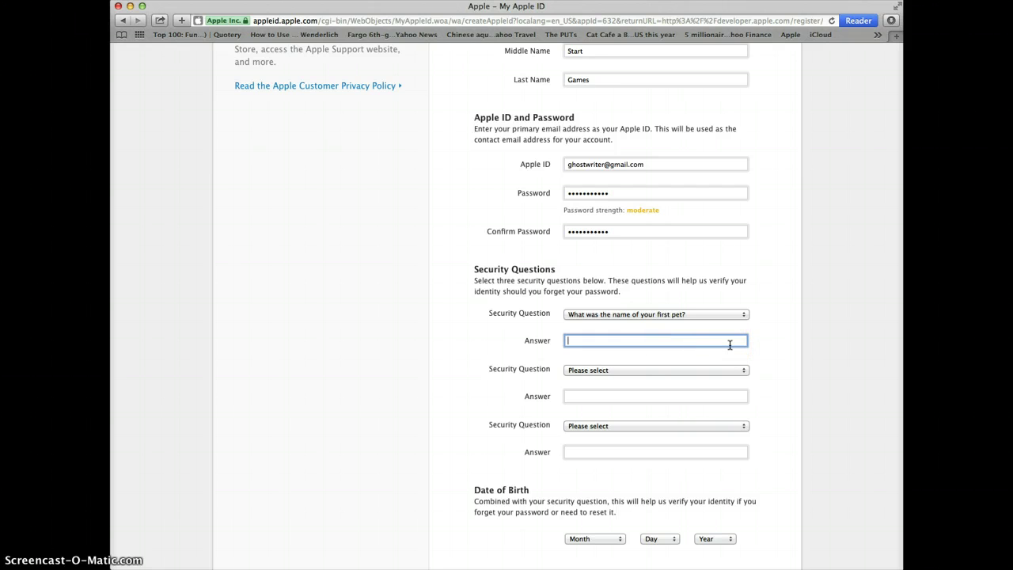
left_click(730, 370)
left_click(680, 391)
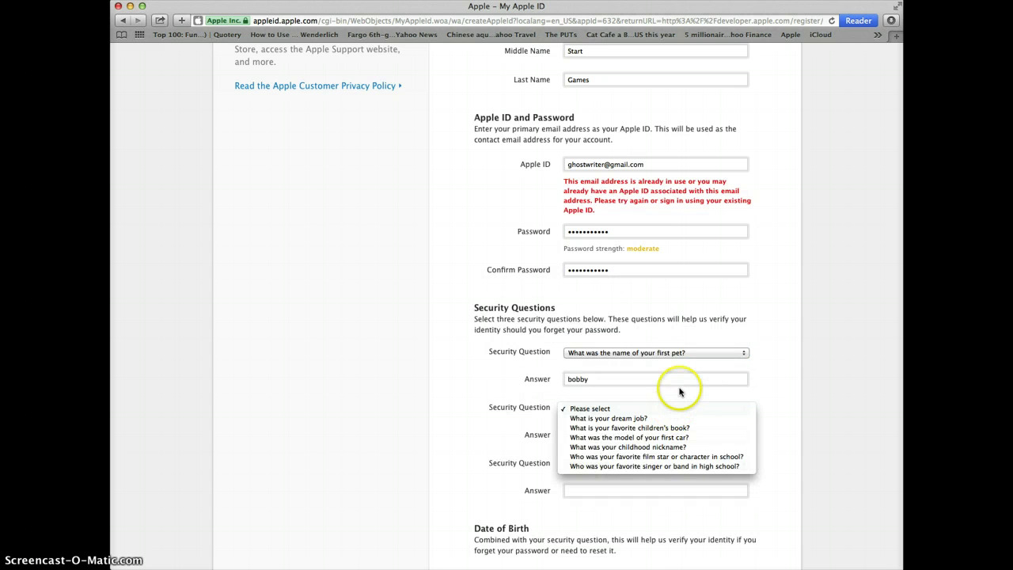
left_click(631, 420)
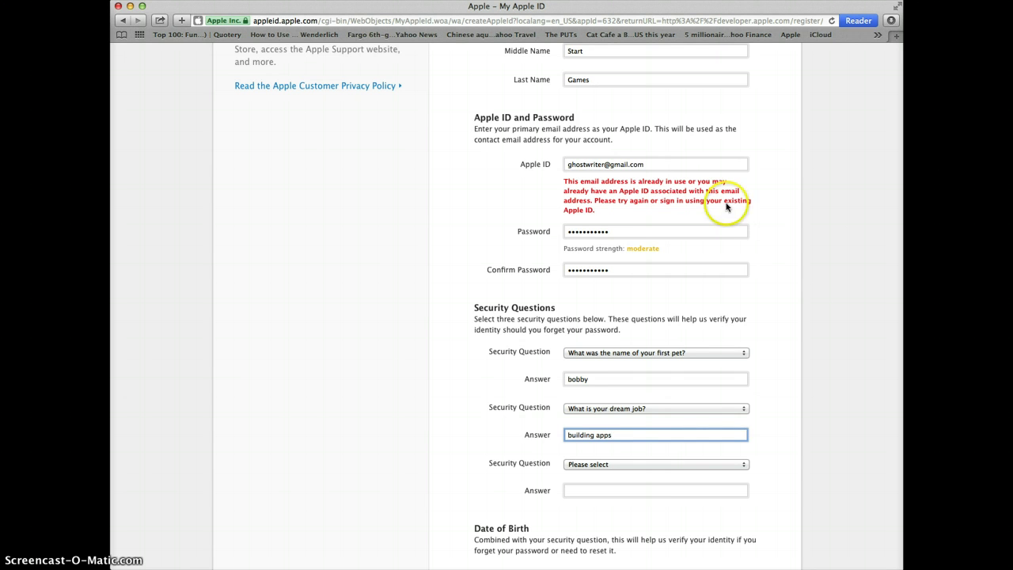
Add an 8 to the Apple ID email so it is no longer already in use.
left_click(603, 165)
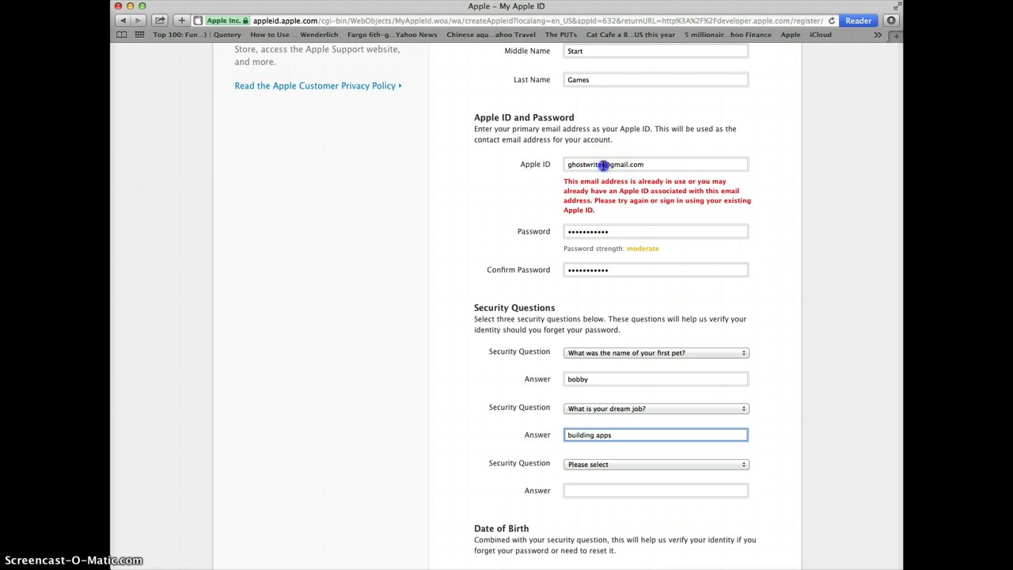
type("88")
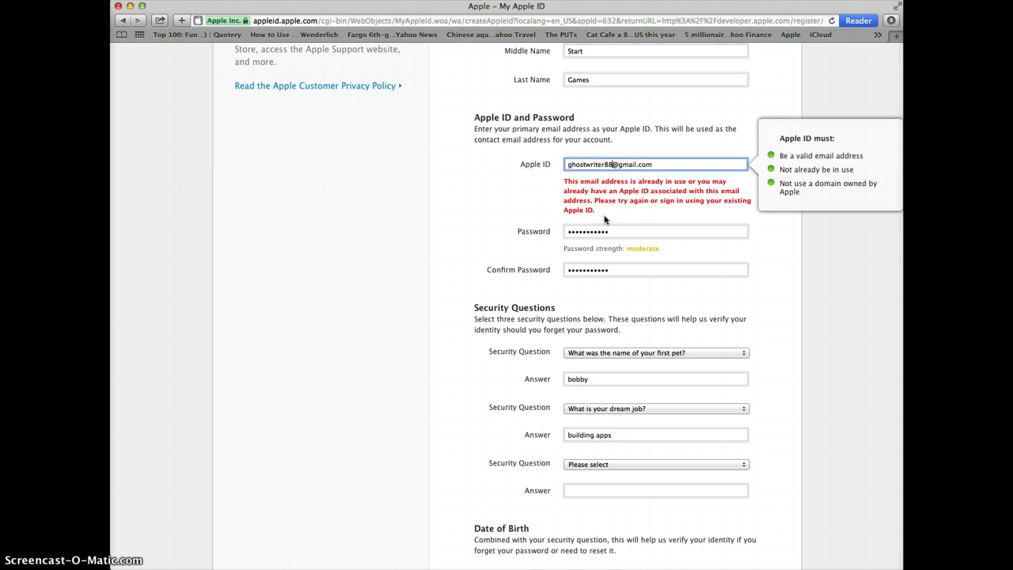
left_click(648, 288)
scroll(632, 326, "down", 1)
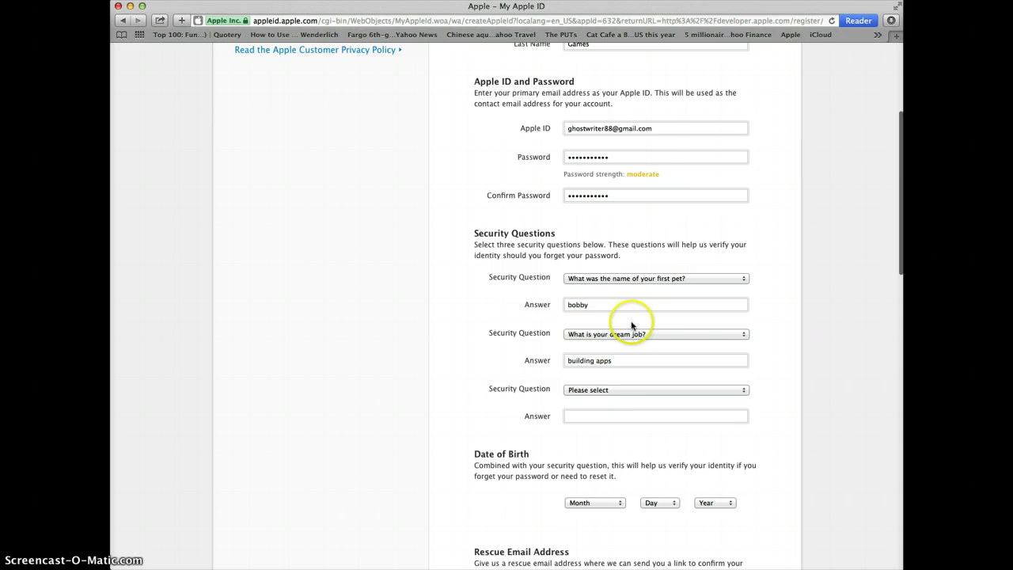
left_click_drag(654, 128, 568, 129)
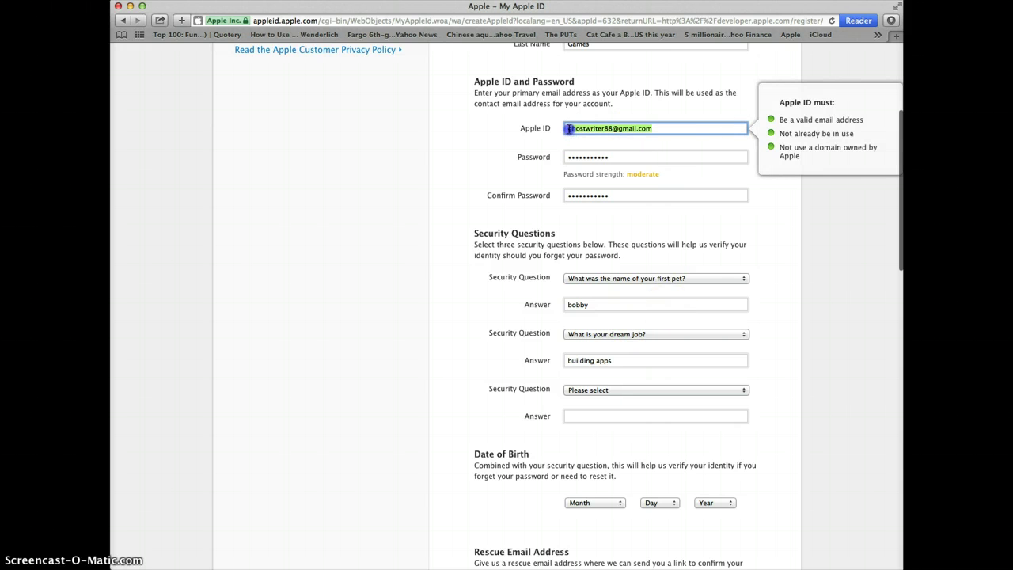
left_click(625, 148)
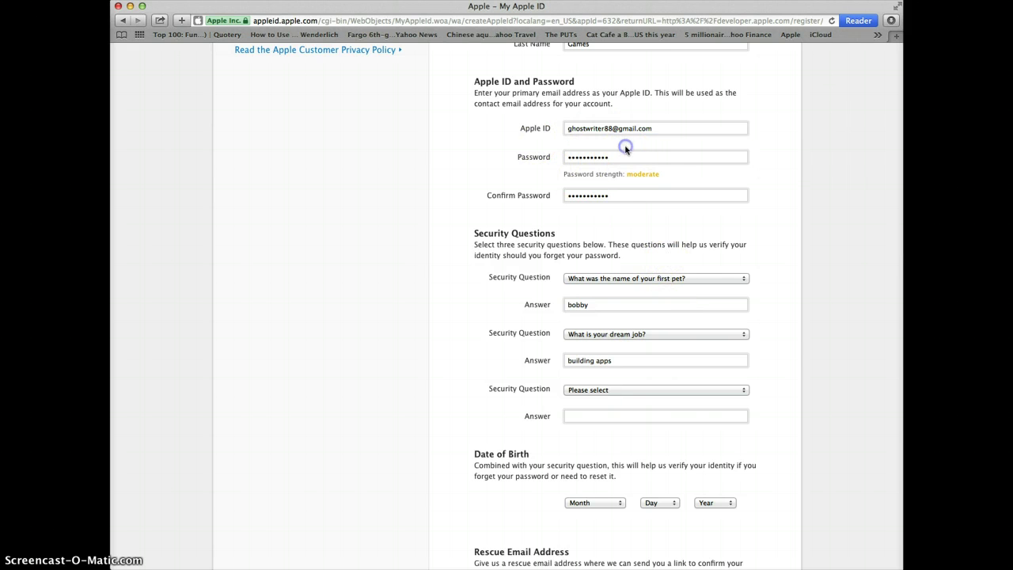
scroll(712, 198, "down", 3)
scroll(673, 269, "down", 2)
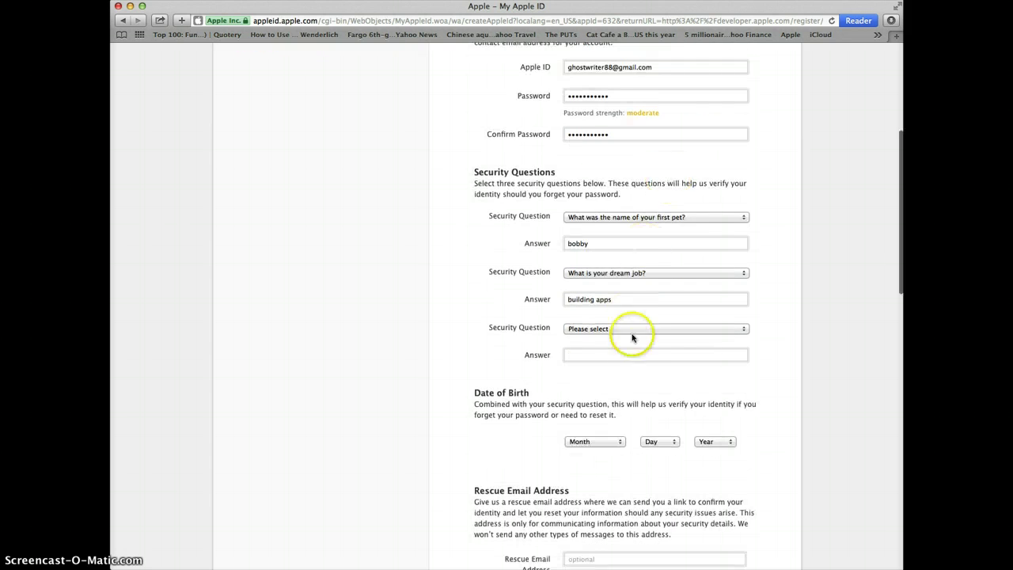
left_click(629, 331)
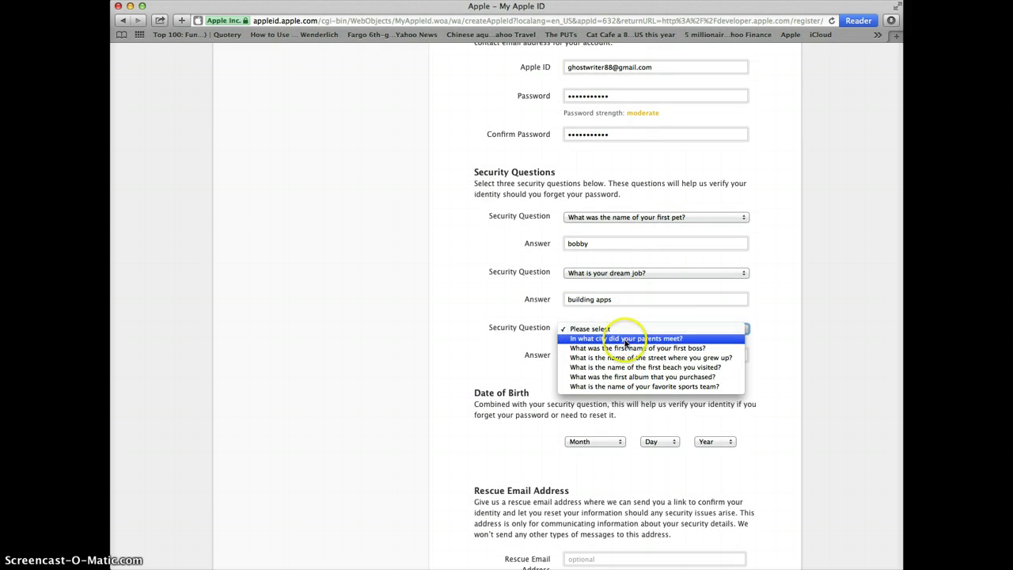
left_click_drag(626, 344, 634, 362)
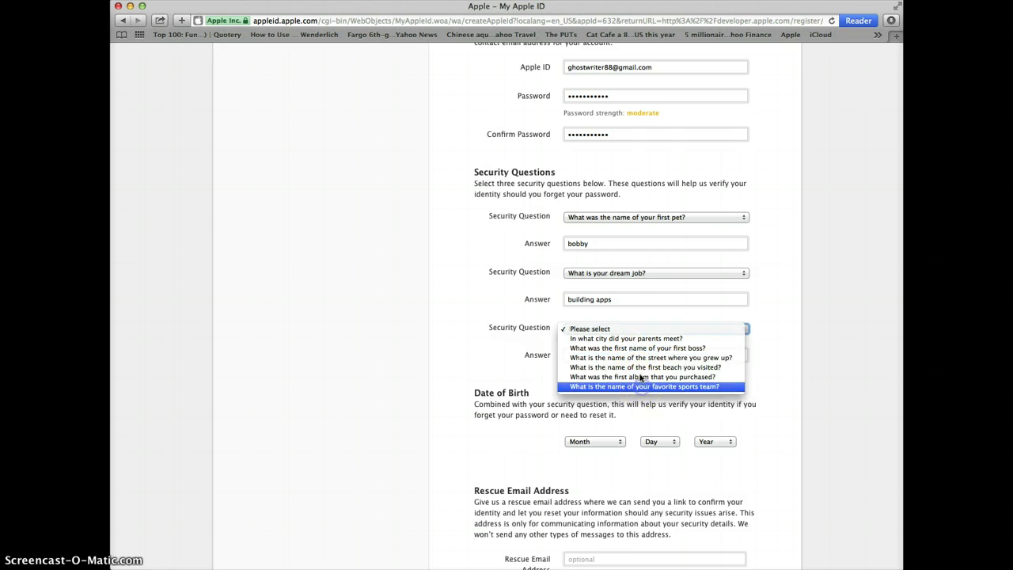
left_click(640, 386)
left_click(626, 359)
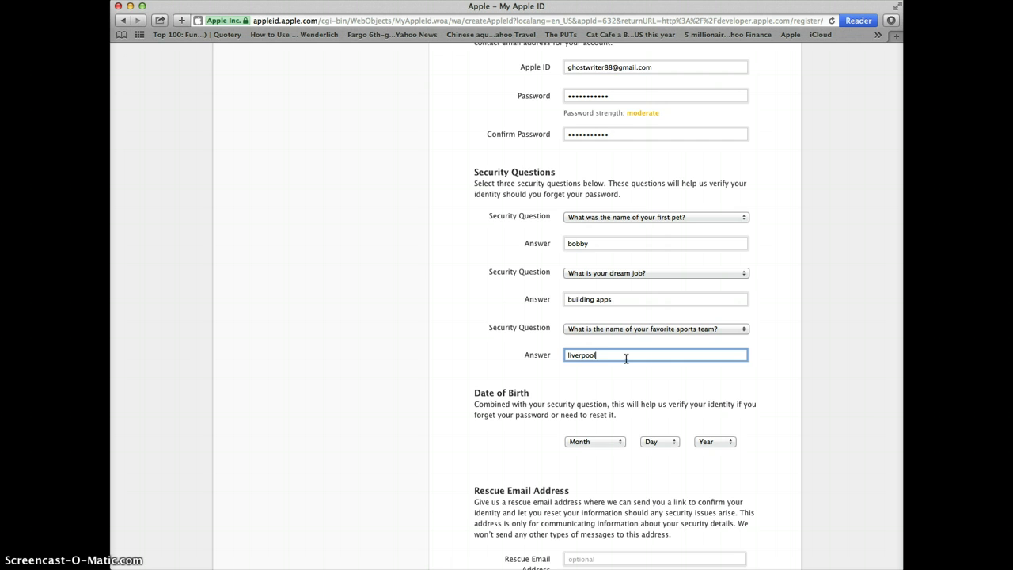
scroll(626, 356, "down", 3)
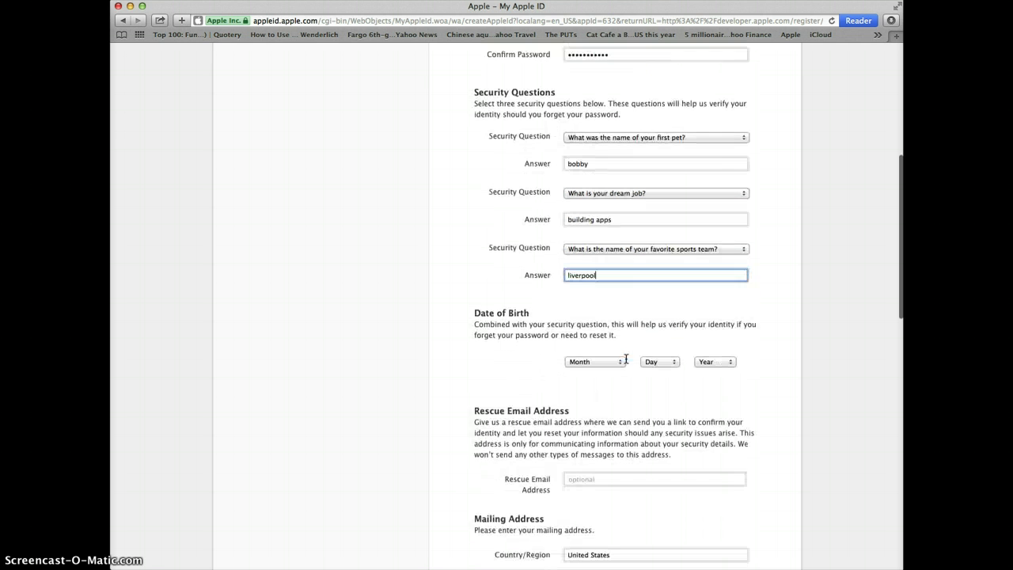
left_click(597, 358)
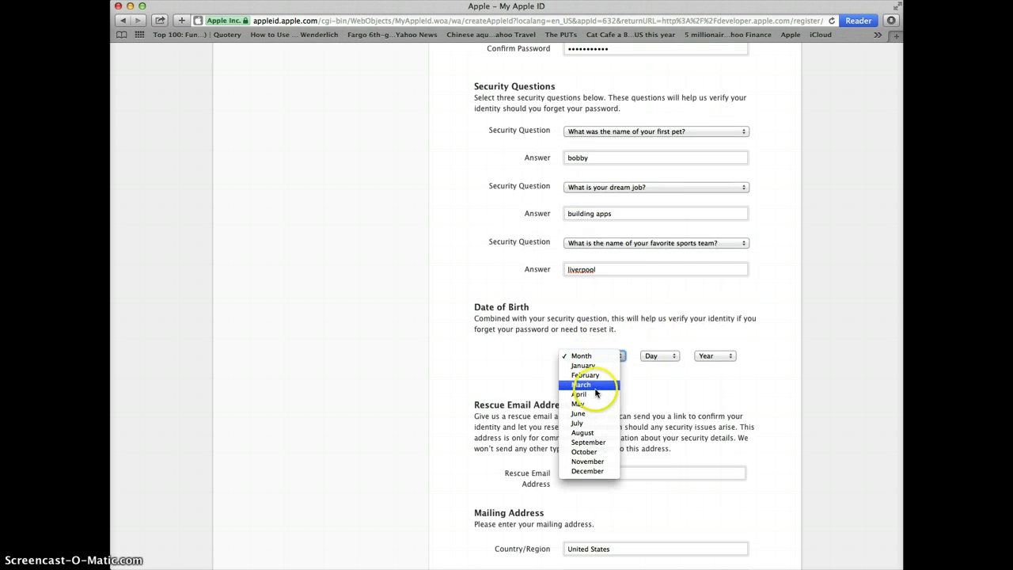
left_click(593, 385)
left_click(674, 362)
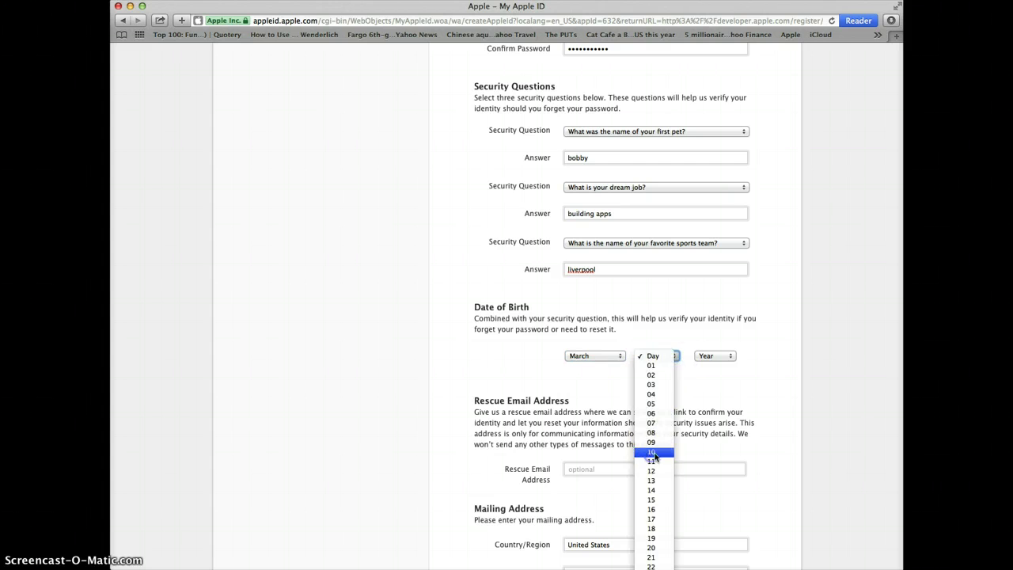
left_click(656, 451)
left_click(715, 357)
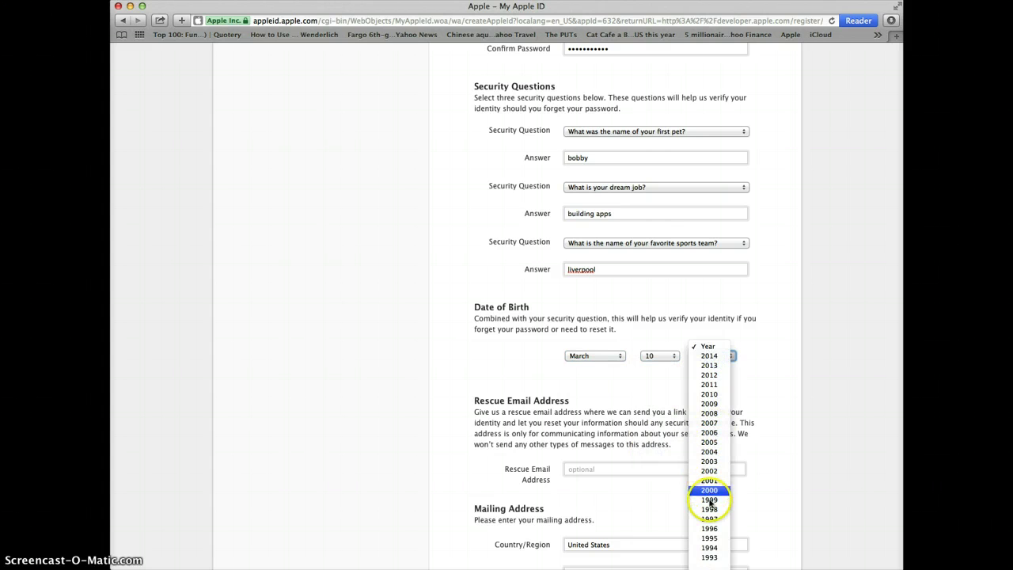
scroll(710, 502, "down", 3)
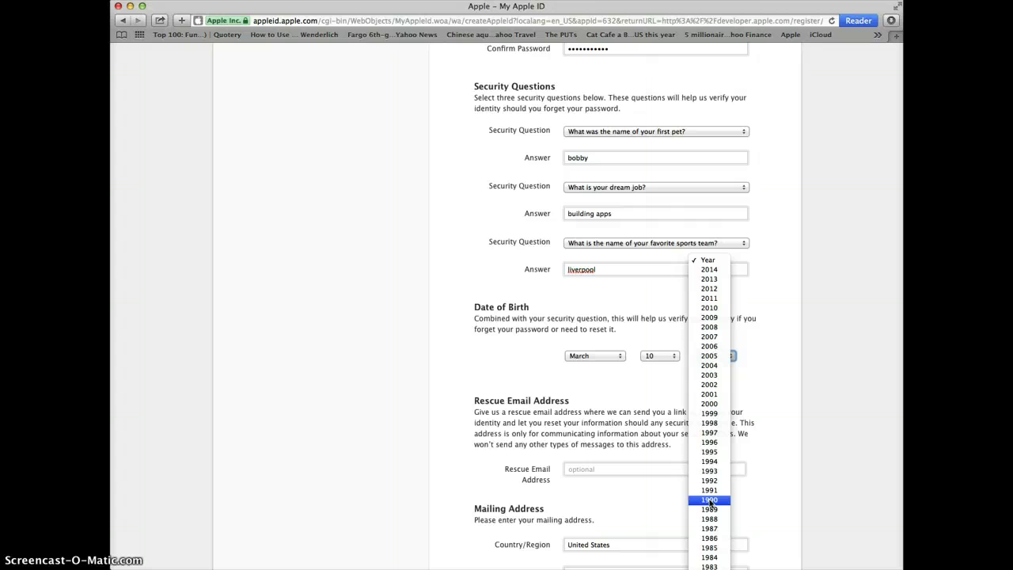
left_click(715, 541)
Fill in the street address and San Antonio, choose Texas, and begin the 78238 zip code.
scroll(733, 429, "down", 5)
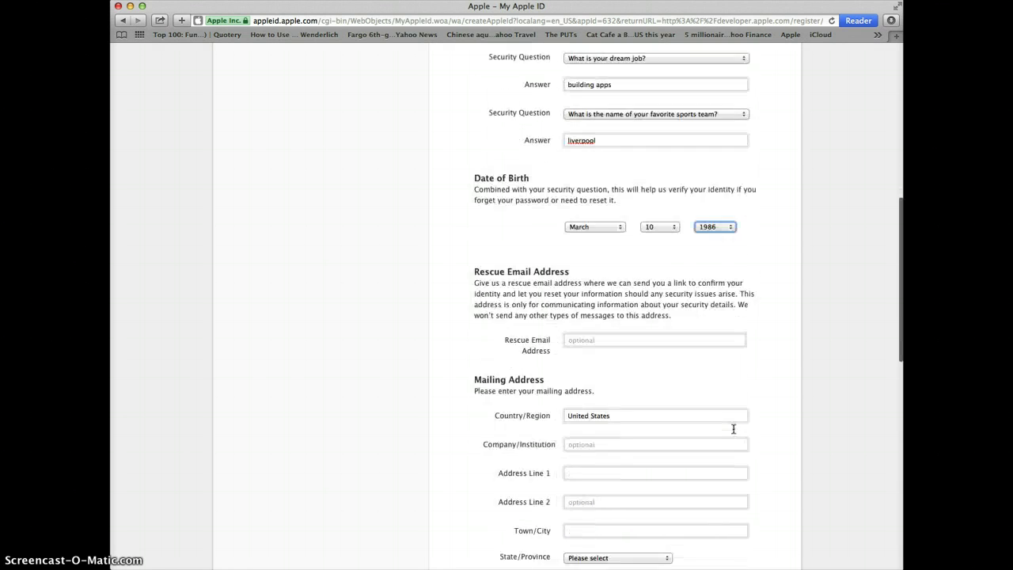
scroll(733, 429, "down", 3)
left_click(568, 344)
scroll(619, 381, "down", 2)
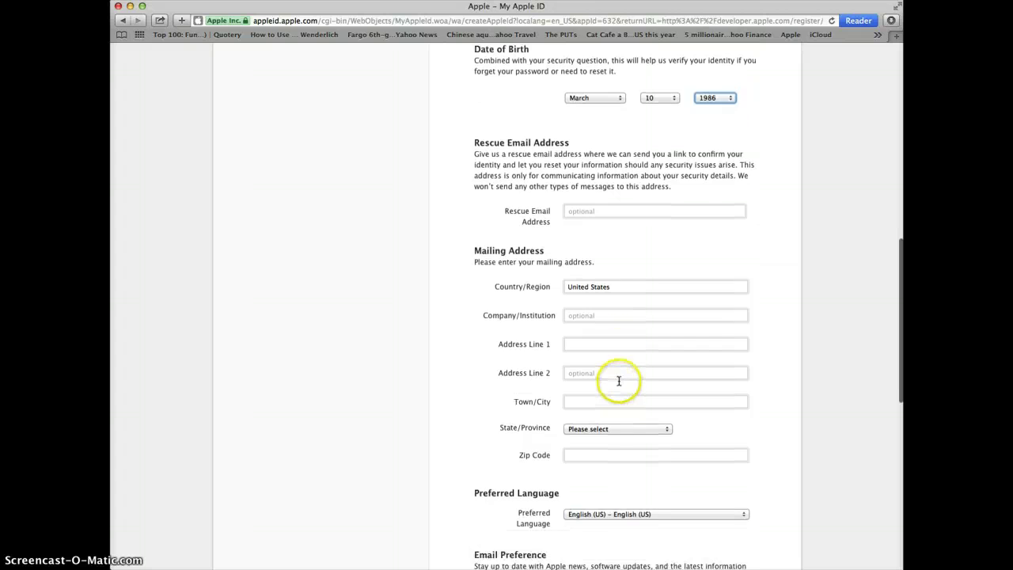
left_click(605, 346)
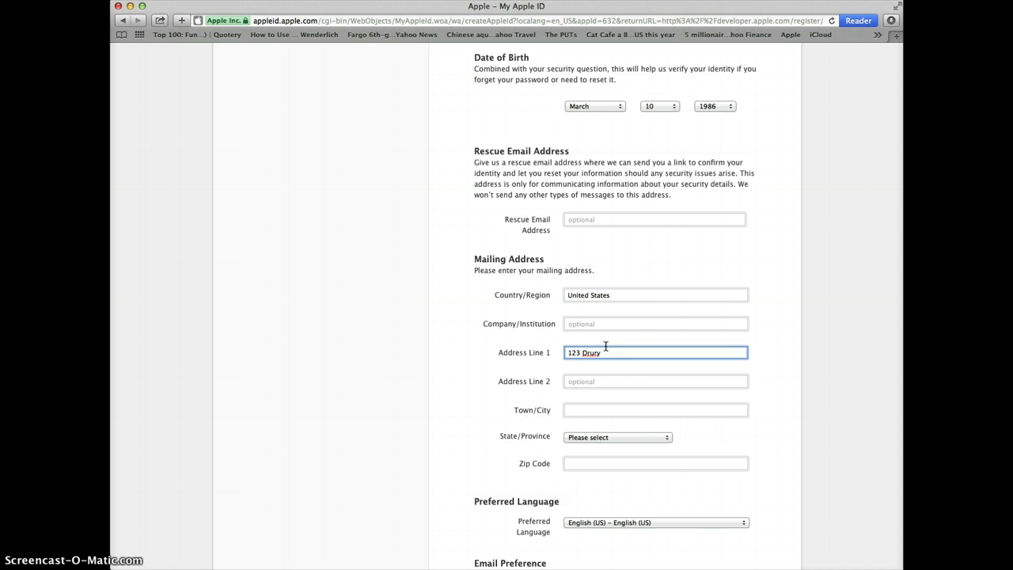
key("Tab")
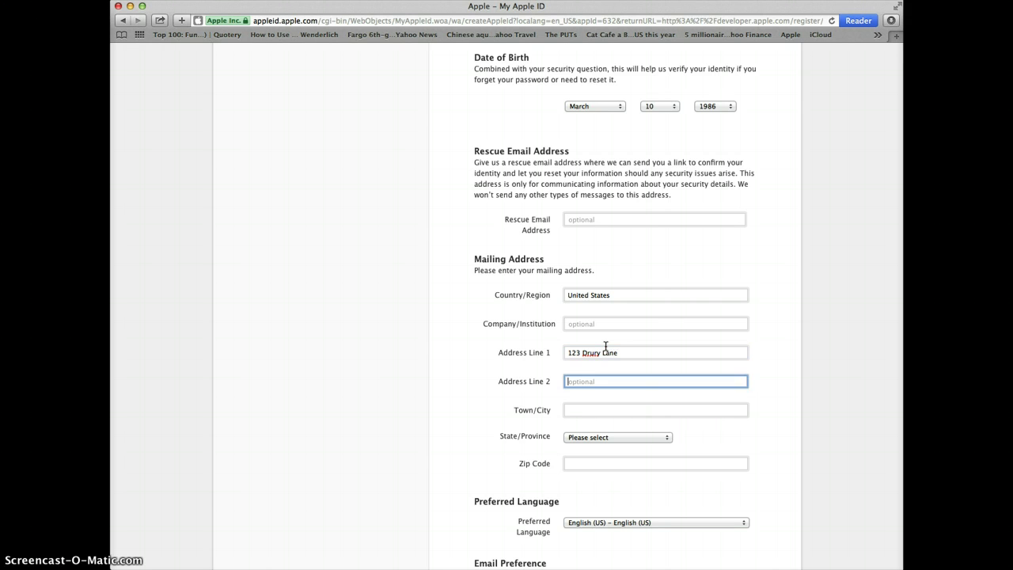
key("Tab")
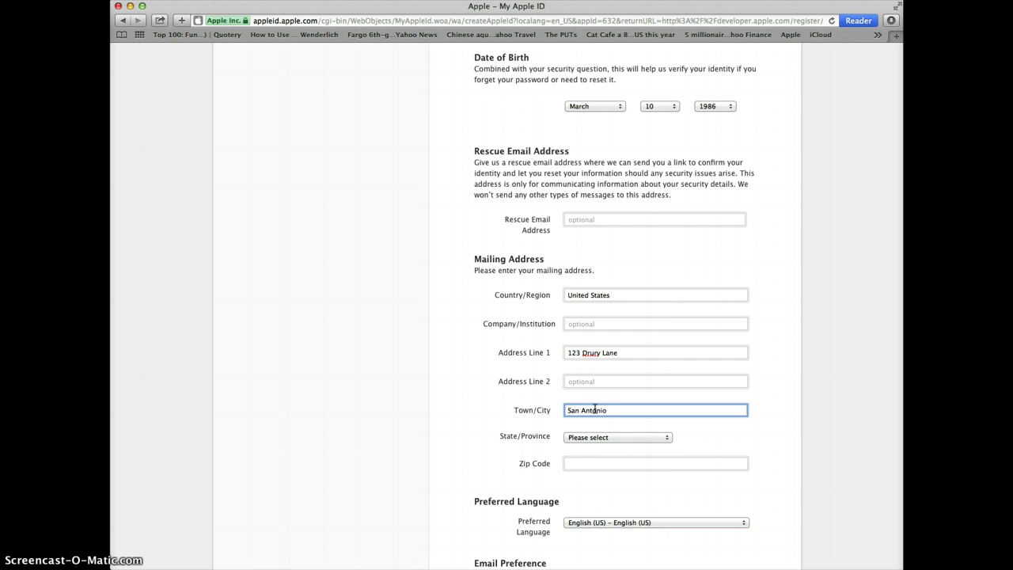
left_click(610, 437)
scroll(605, 467, "down", 5)
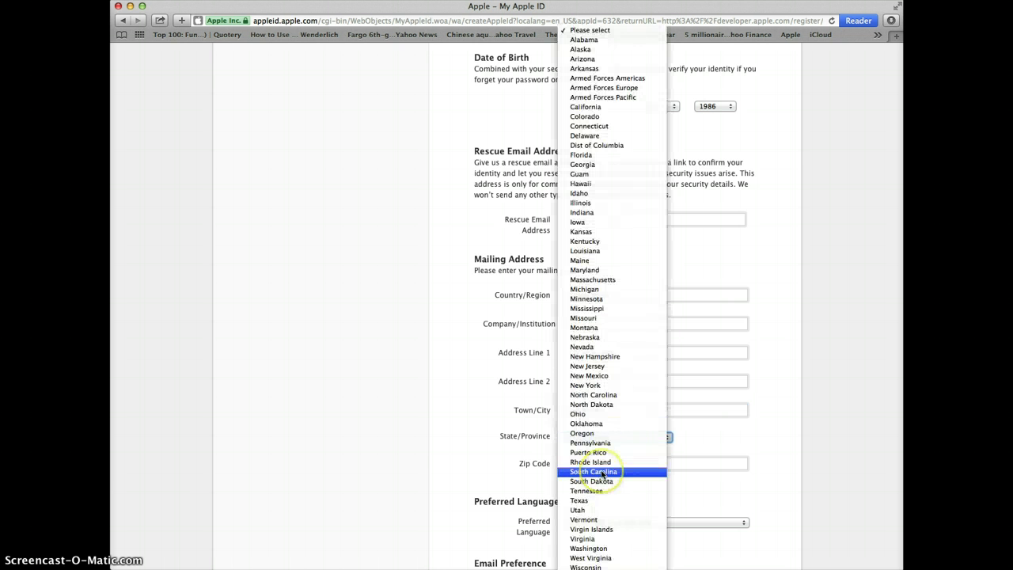
left_click(659, 498)
left_click(674, 465)
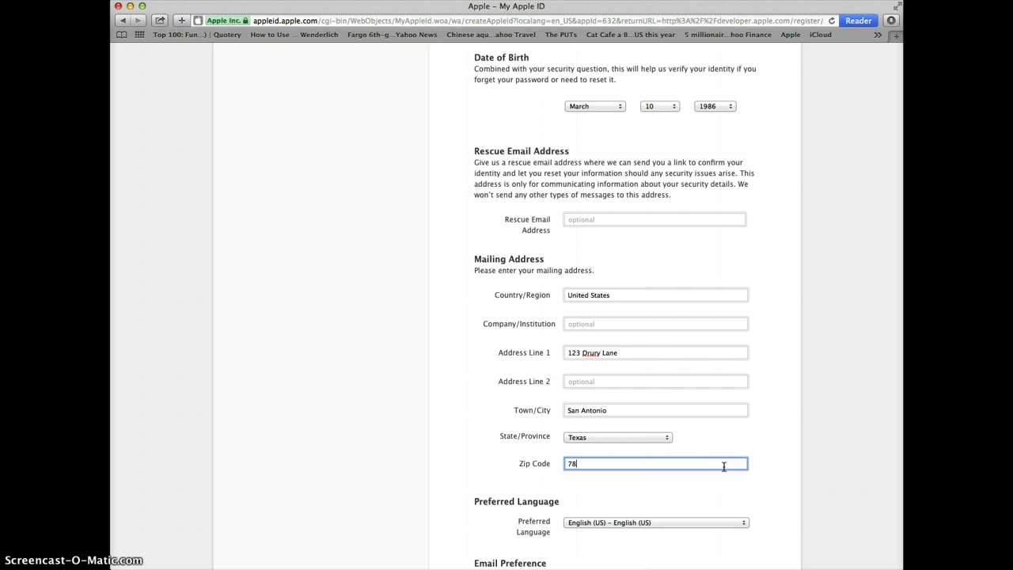
Opt out of Apple email offers, enter the captcha, accept the terms and create the Apple ID.
scroll(723, 465, "down", 5)
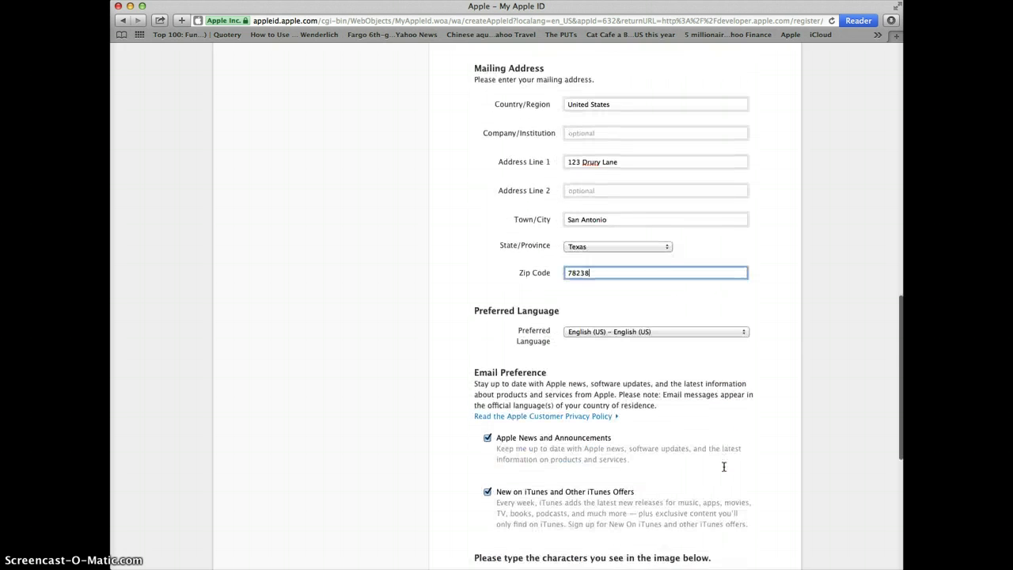
scroll(607, 370, "down", 2)
scroll(607, 370, "down", 1)
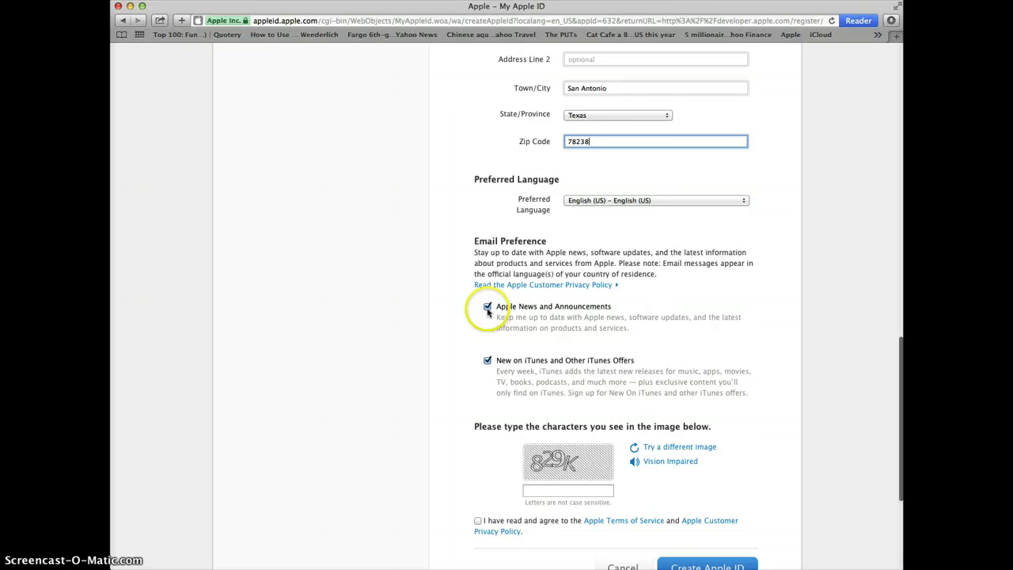
left_click(486, 358)
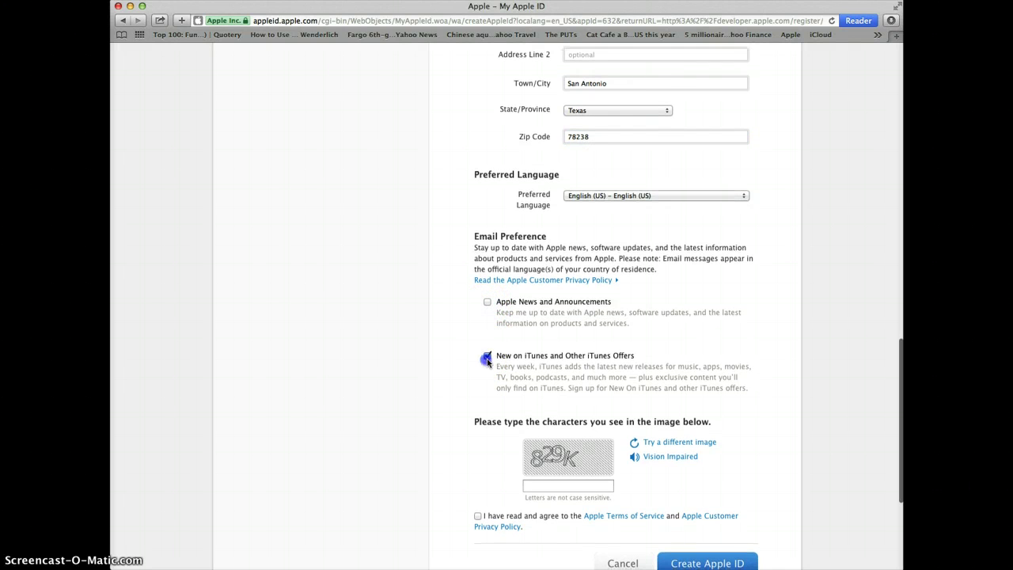
scroll(512, 422, "down", 1)
left_click(568, 444)
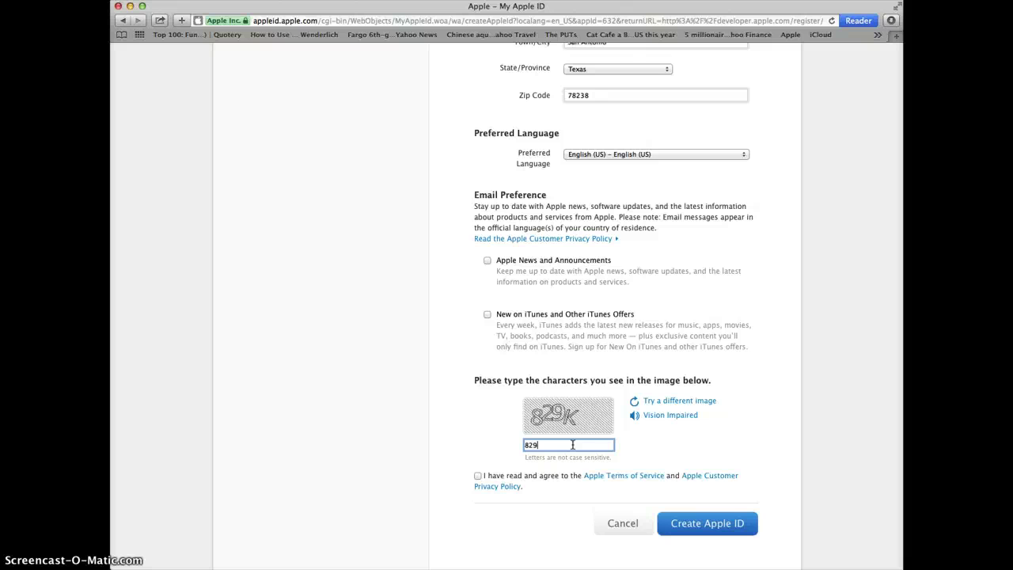
left_click(478, 475)
left_click(706, 530)
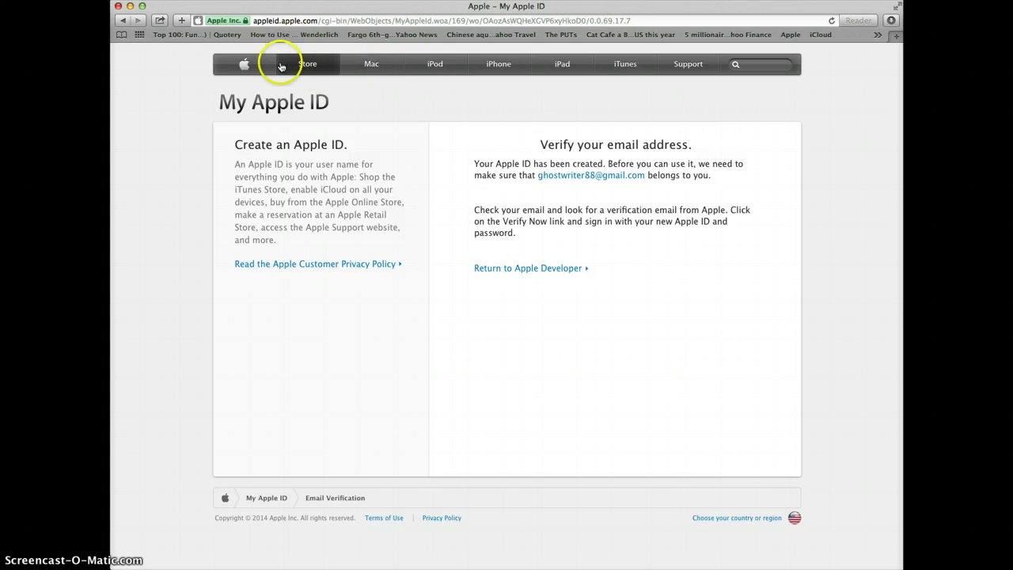
Reload the Apple Developer site and restart iOS Developer Program enrollment up to sign-in.
left_click(317, 21)
type("de")
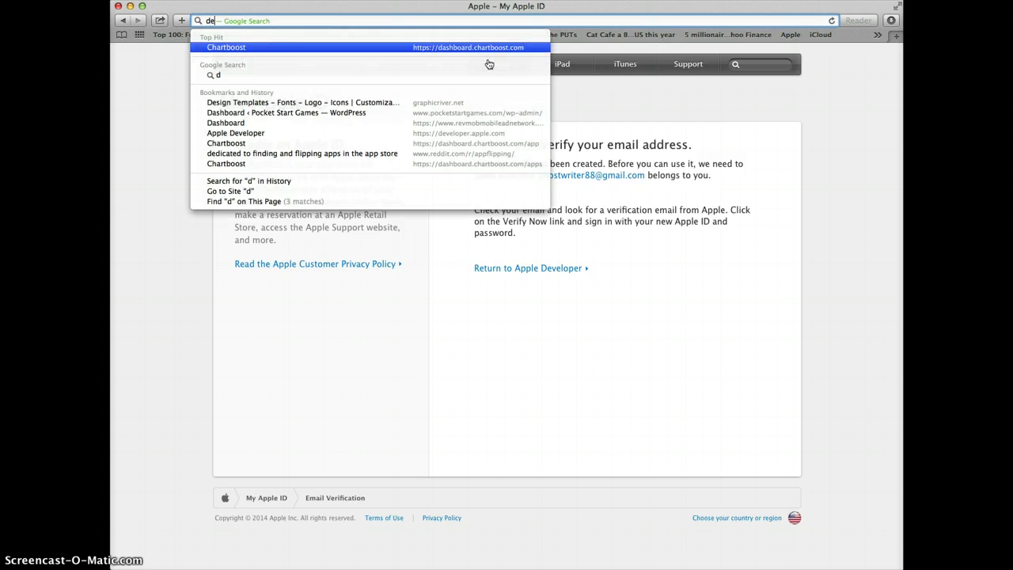
type("v")
key("Return")
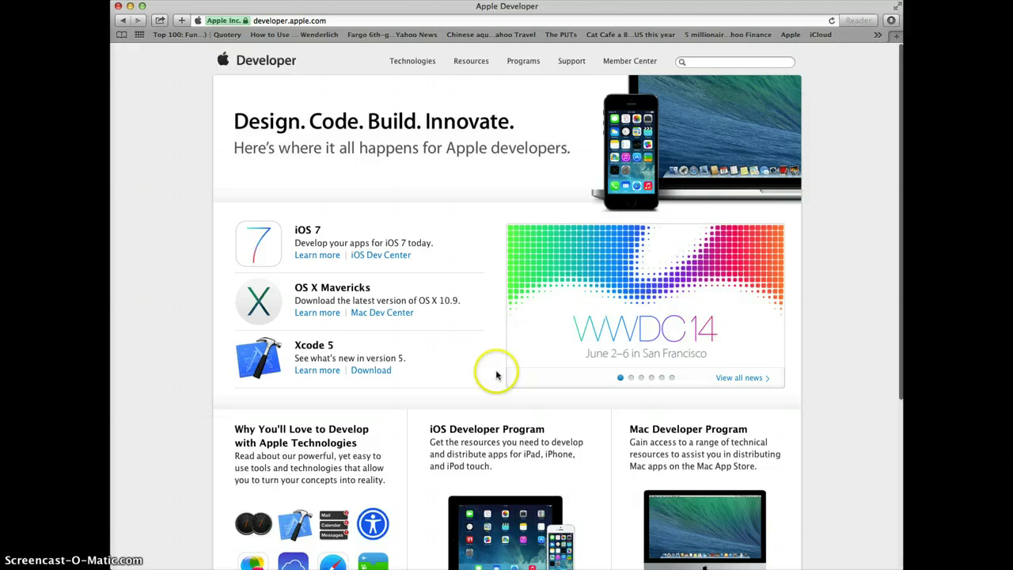
scroll(495, 401, "down", 1)
left_click(491, 391)
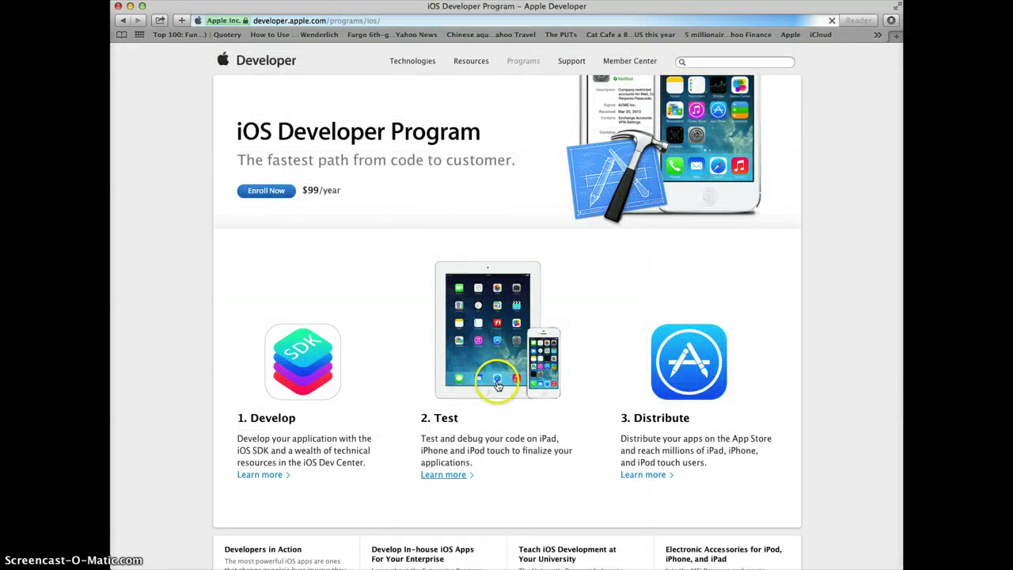
left_click(266, 193)
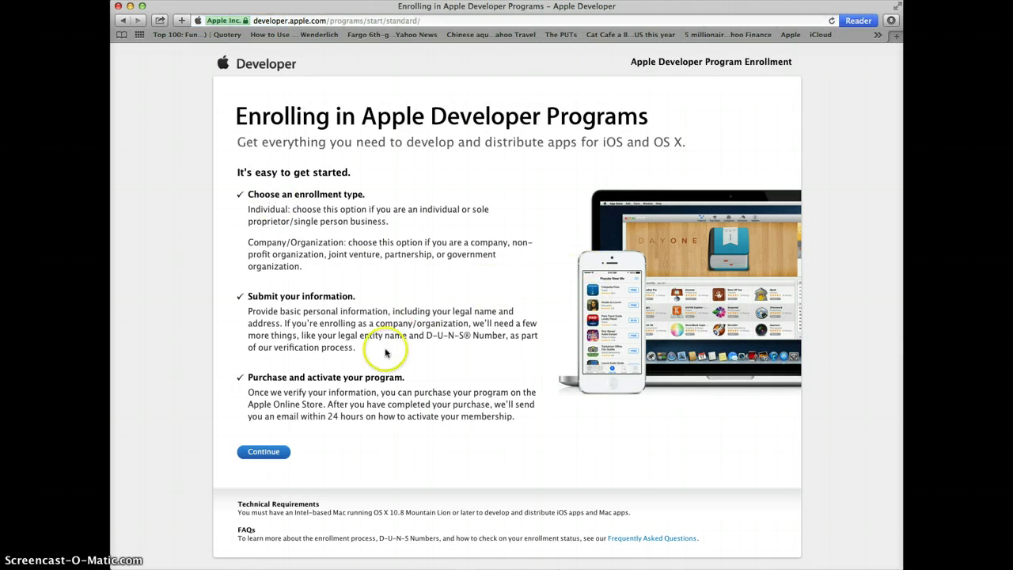
left_click(266, 451)
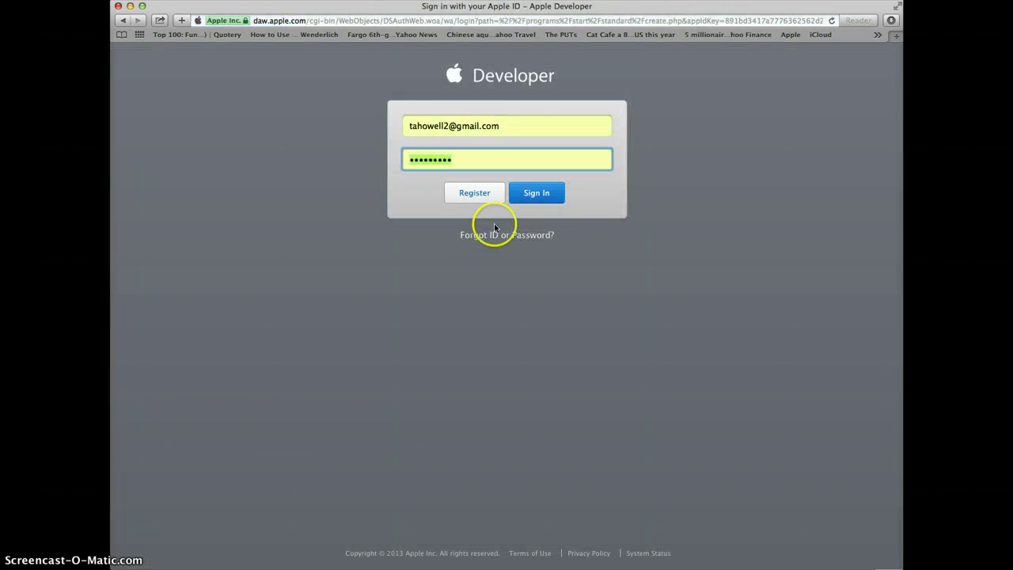
Sign in with the saved Apple ID, continue with it, and enroll as an Individual.
left_click(536, 192)
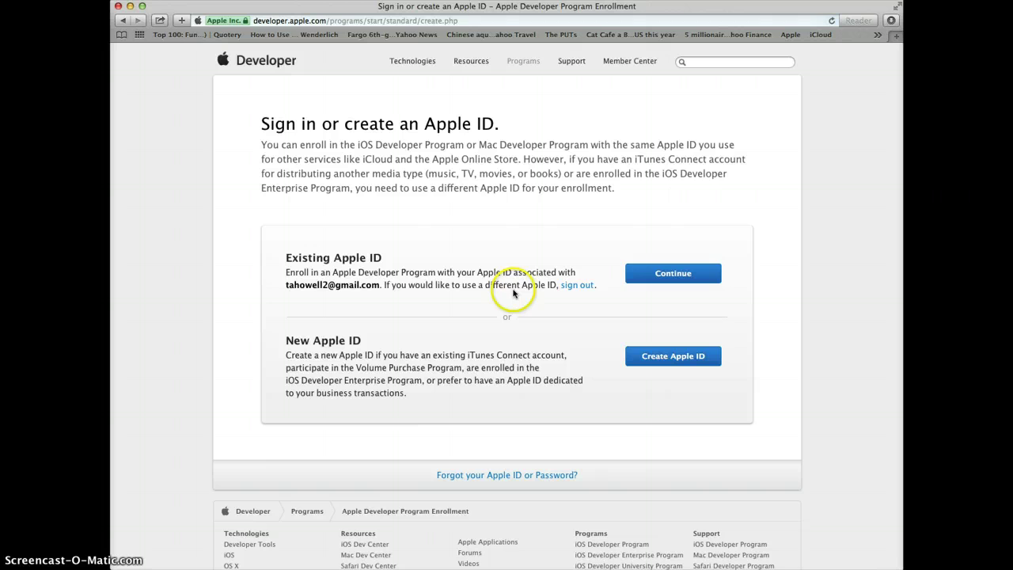
left_click(672, 274)
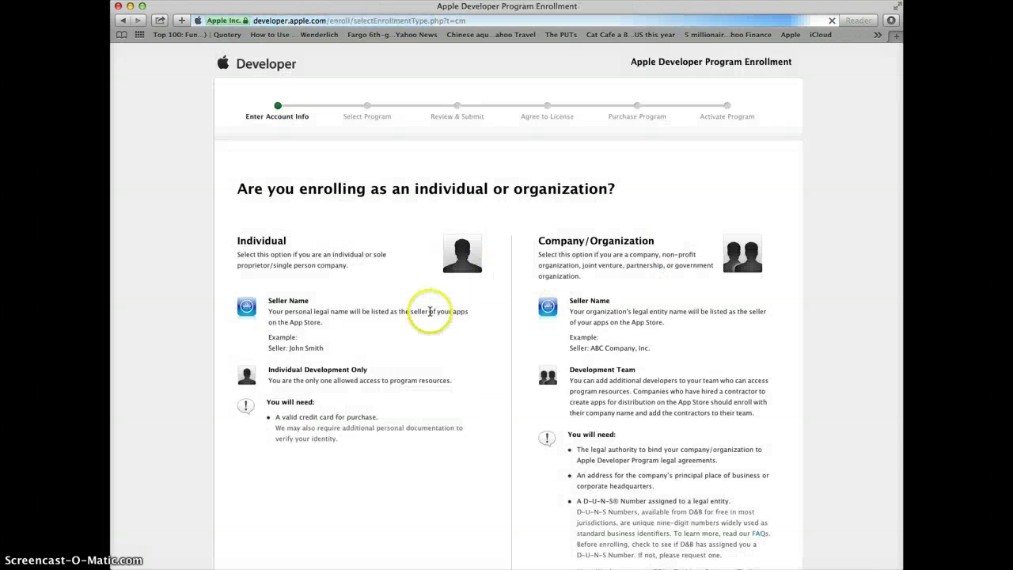
scroll(430, 320, "down", 1)
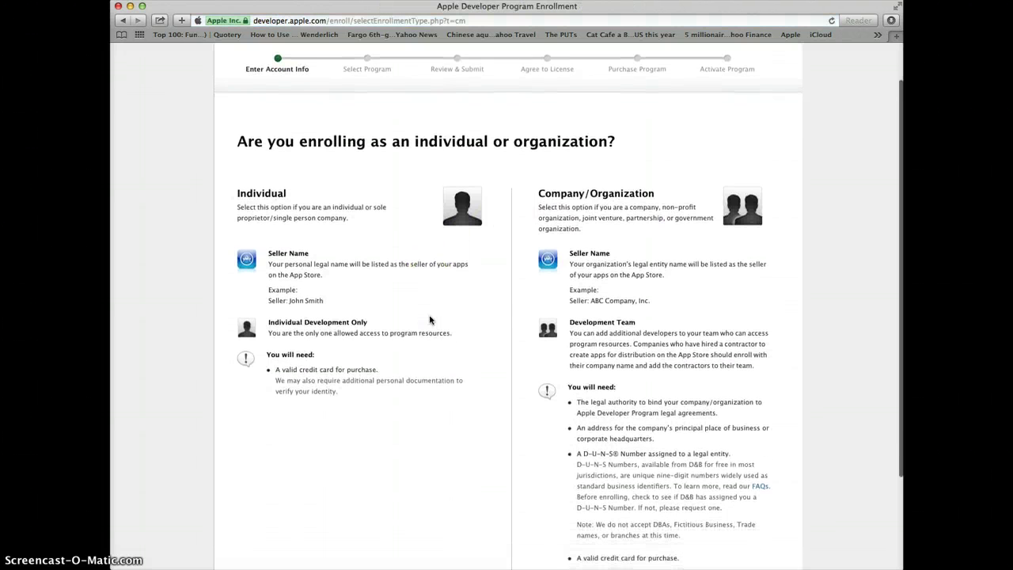
scroll(430, 320, "down", 4)
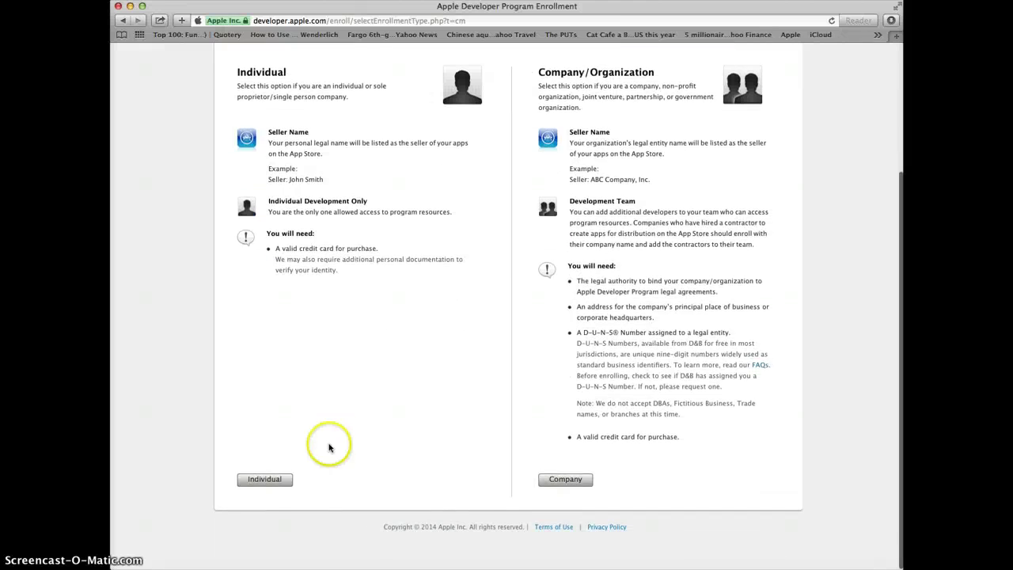
left_click(273, 478)
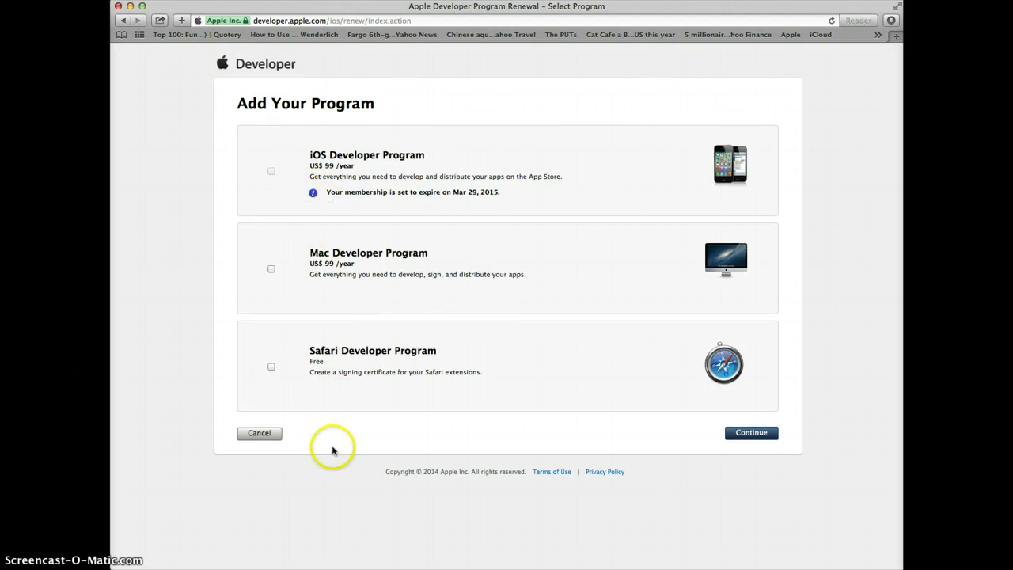
Cancel adding a program and select the iOS Developer Program entry expiring Mar 29, 2015.
left_click(250, 434)
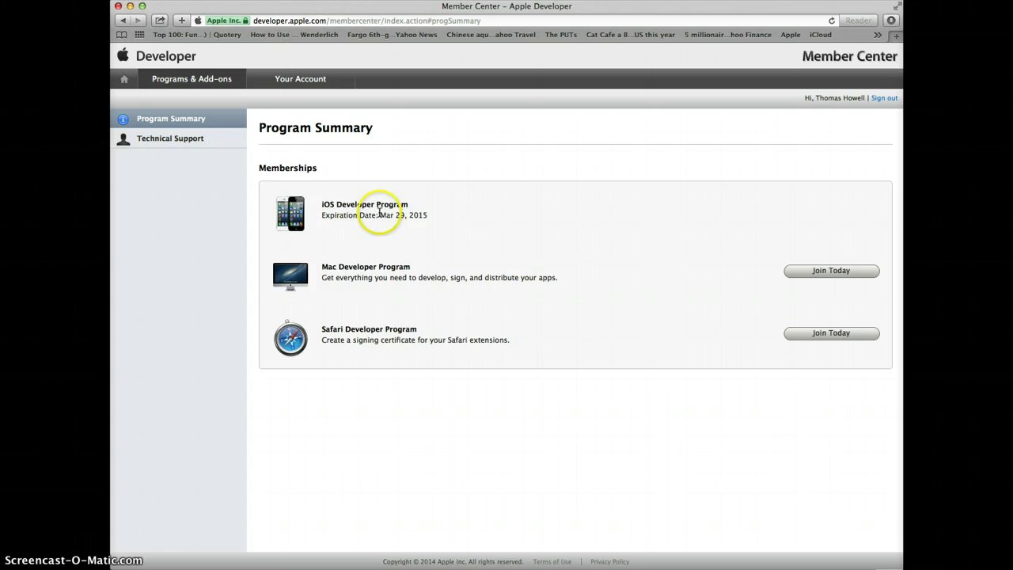
left_click_drag(328, 205, 405, 216)
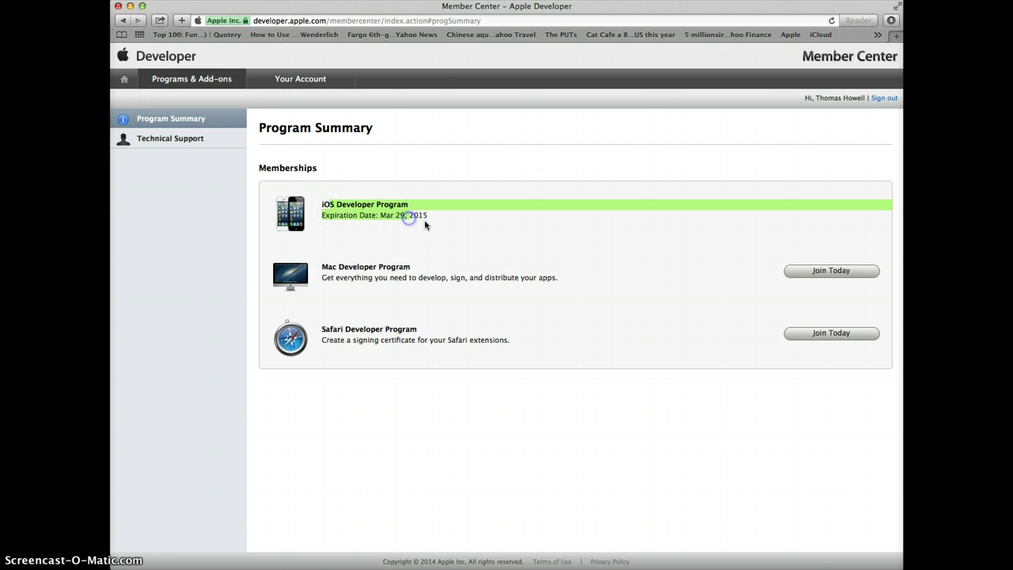
left_click(425, 224)
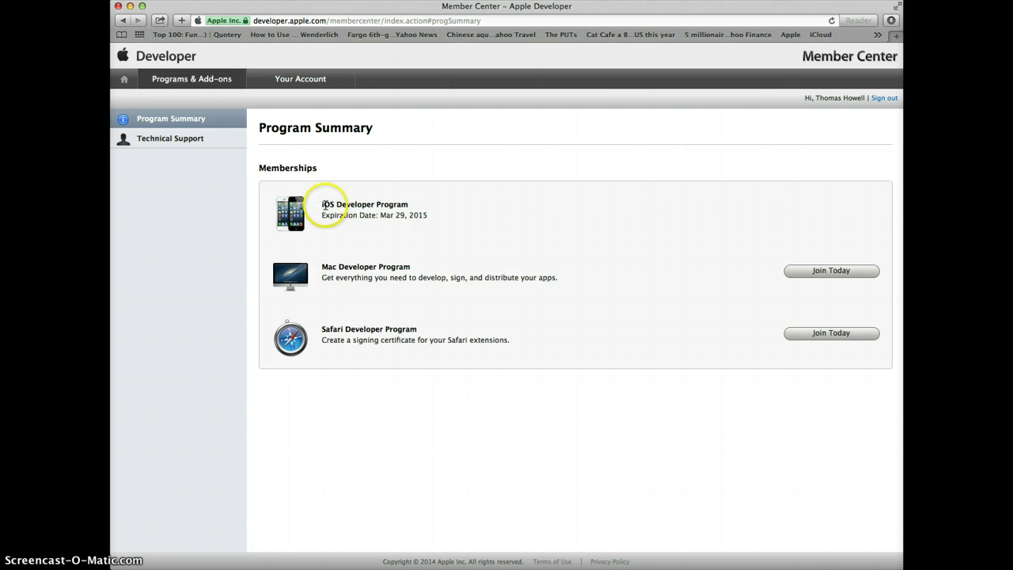
triple_click(399, 215)
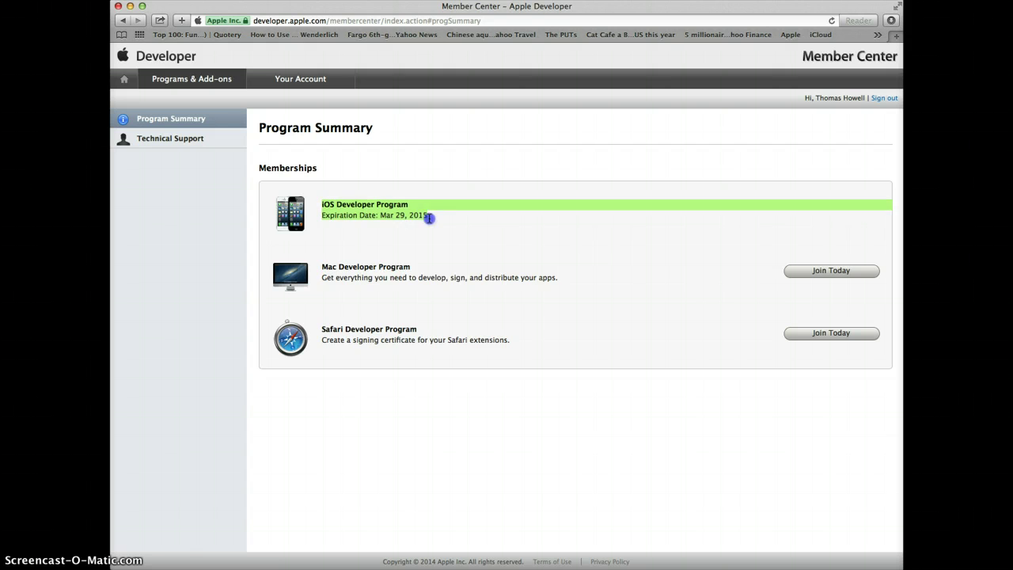